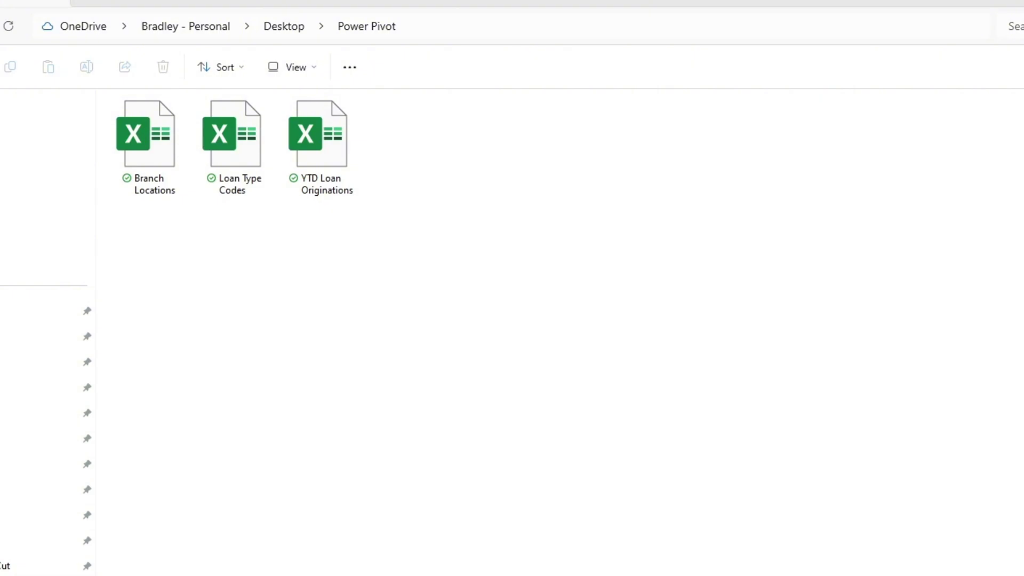
Step: Open the YTD Loan Originations and Branch Locations source workbooks to review them
{"action": "left_click", "coordinate": [305, 193]}
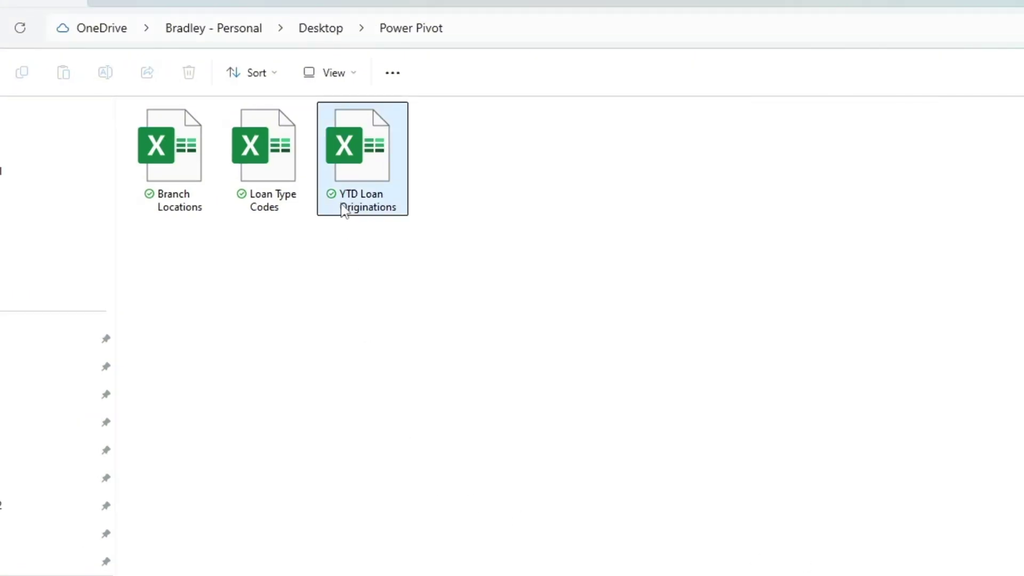
{"action": "double_click", "coordinate": [359, 195]}
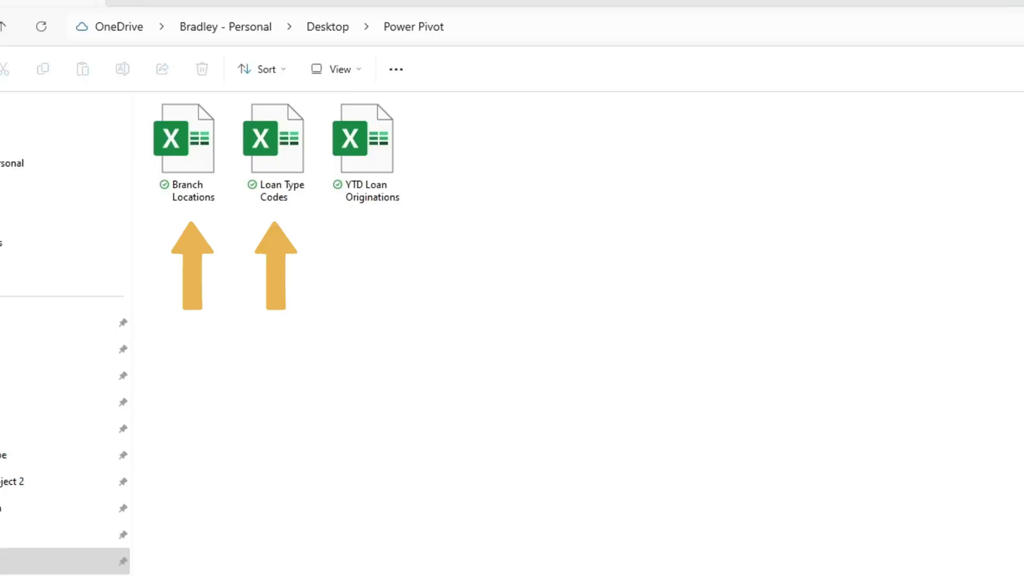
{"action": "left_click", "coordinate": [206, 169]}
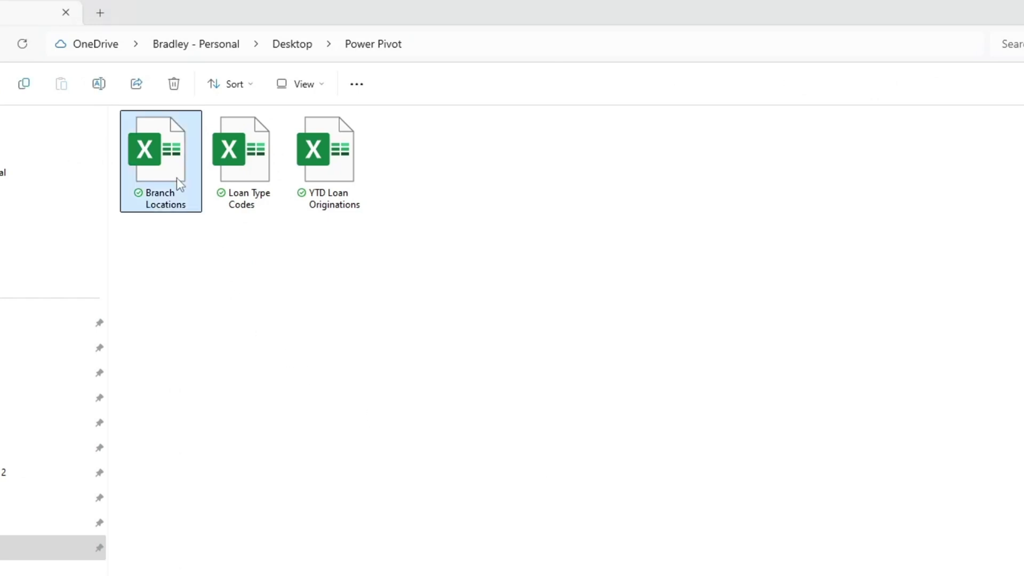
{"action": "double_click", "coordinate": [177, 177]}
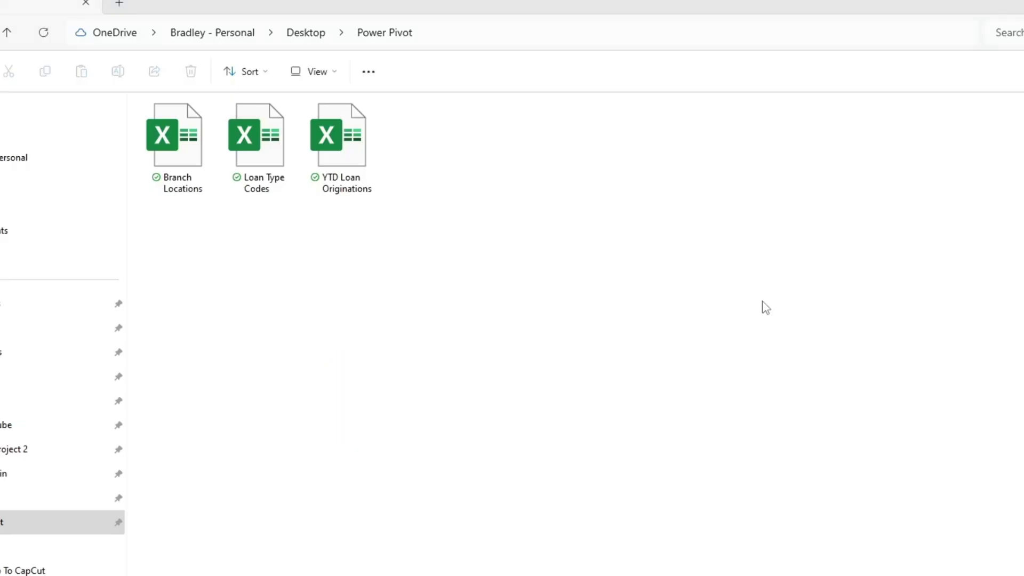
{"action": "left_click", "coordinate": [293, 184]}
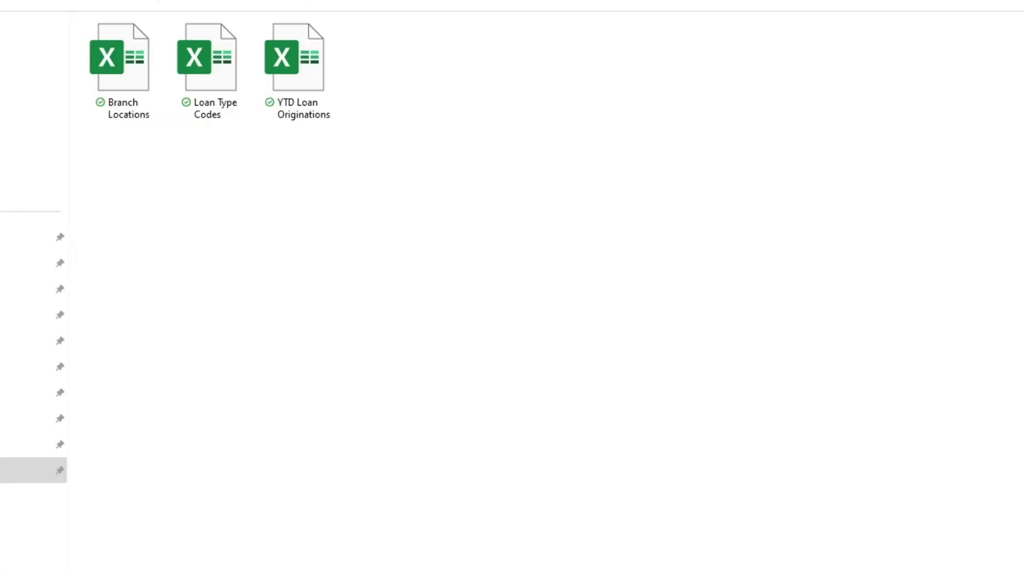
Step: Create a new Excel worksheet in the folder named 'Power Pivot' and open it
{"action": "right_click", "coordinate": [261, 163]}
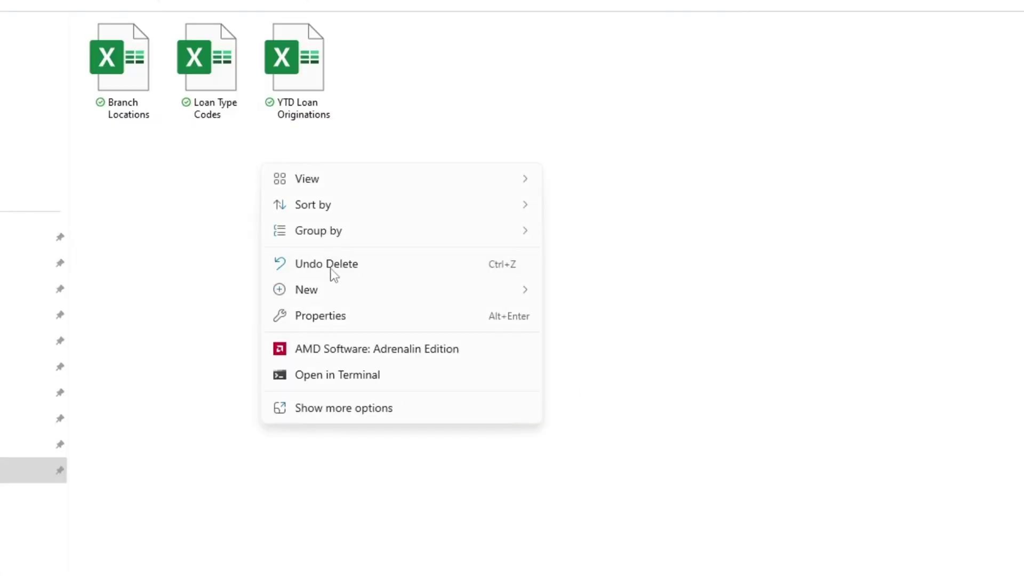
{"action": "mouse_move", "coordinate": [337, 292]}
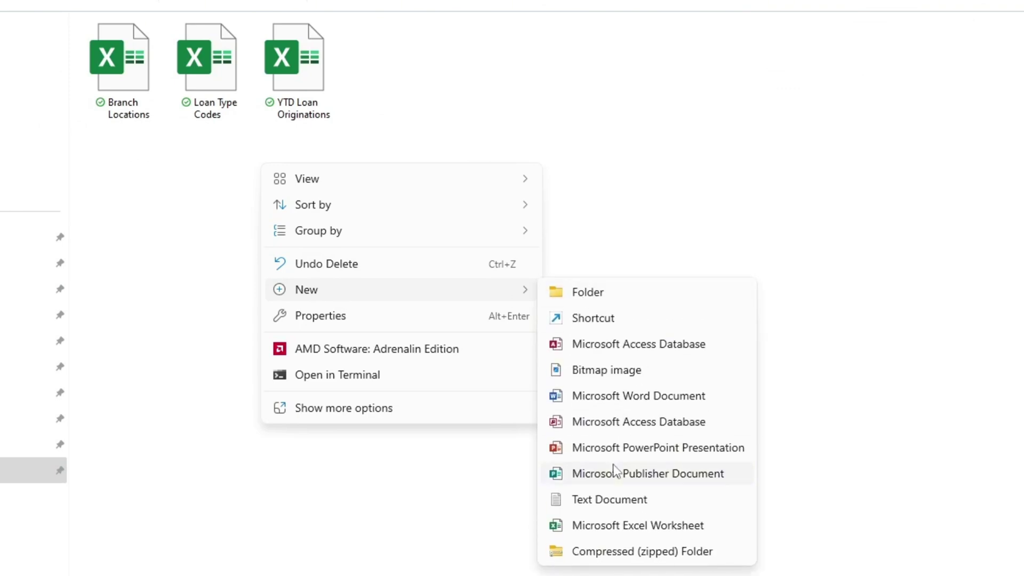
{"action": "left_click", "coordinate": [602, 525]}
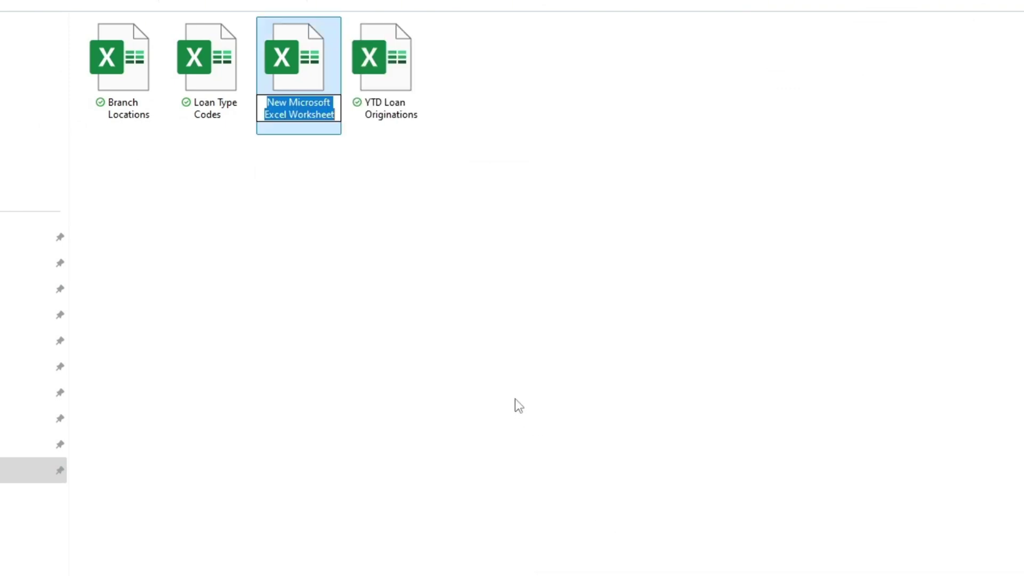
{"action": "type", "text": "Power P"}
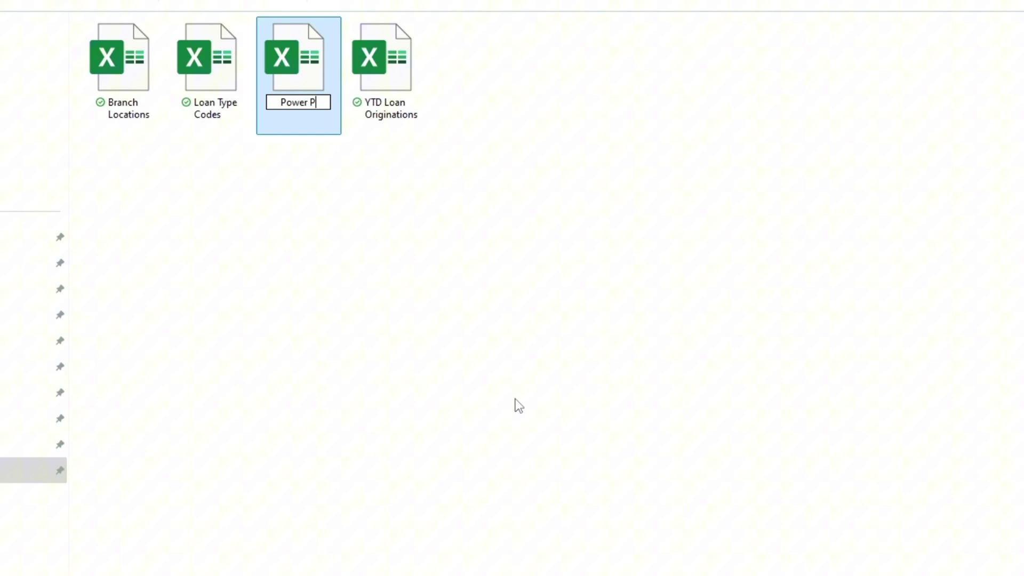
{"action": "type", "text": "ivot"}
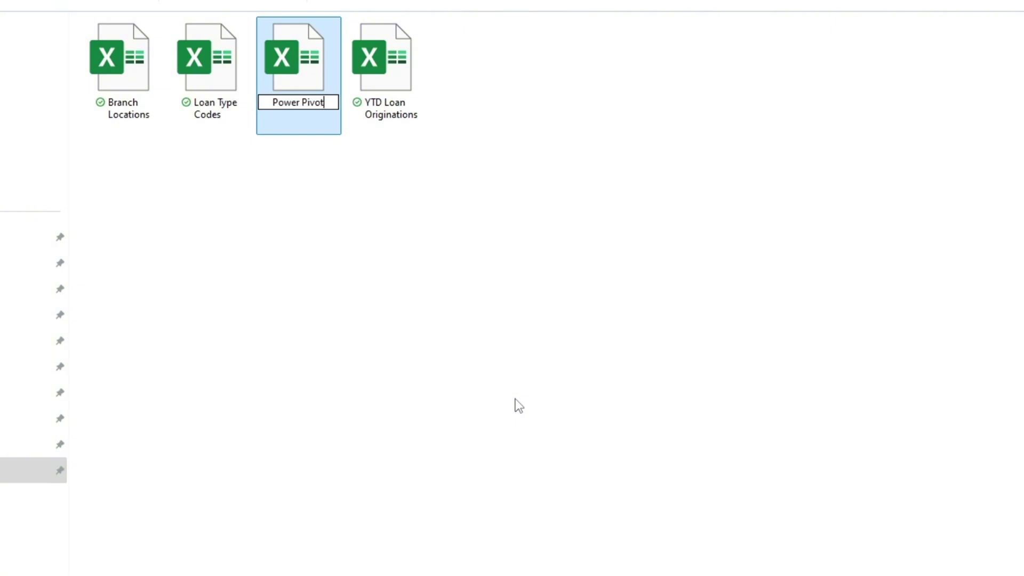
{"action": "key", "text": "Return"}
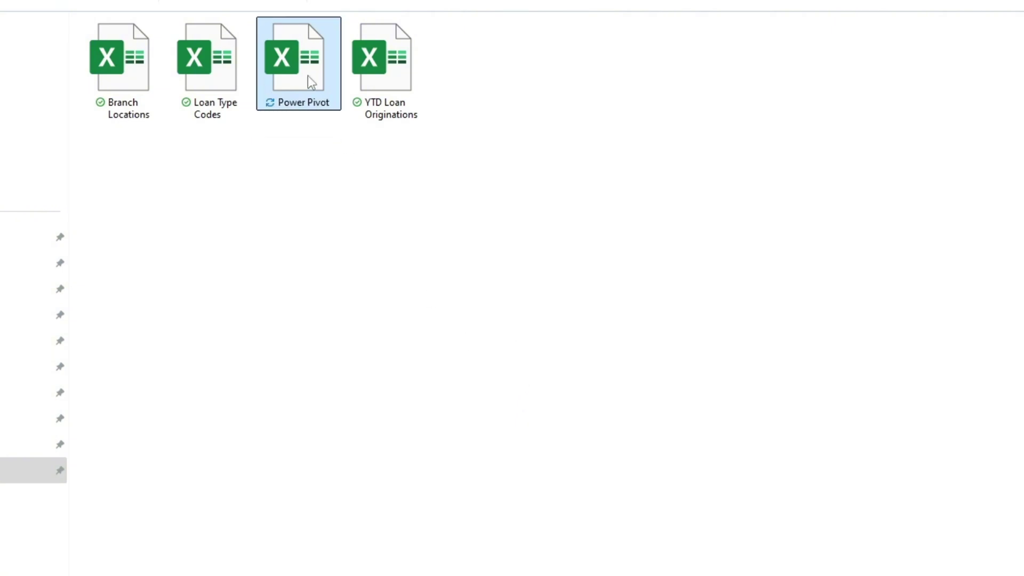
{"action": "double_click", "coordinate": [316, 82]}
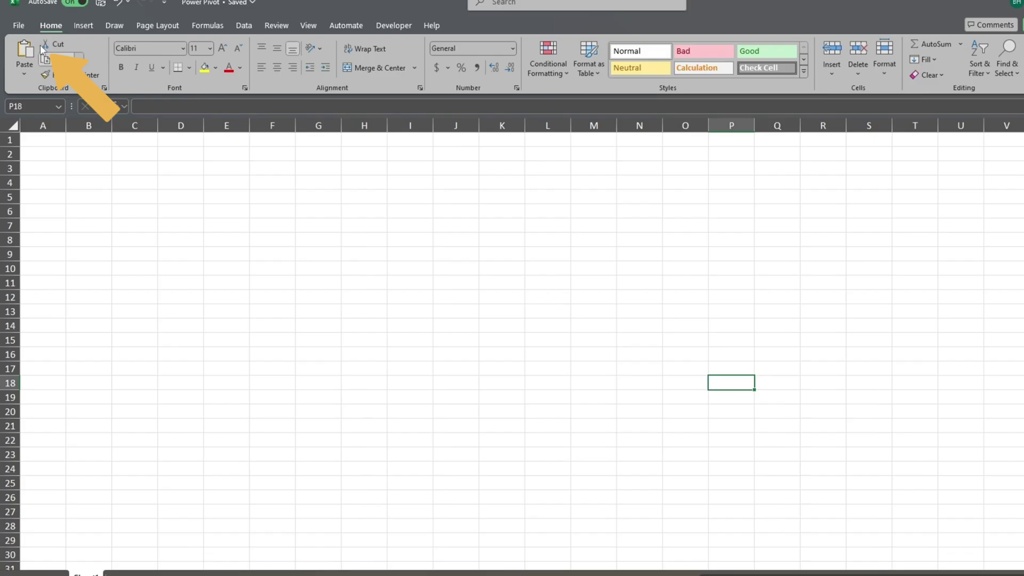
Step: Enable the Microsoft Power Pivot for Excel COM add-in from Excel Options > Add-ins
{"action": "left_click", "coordinate": [18, 25]}
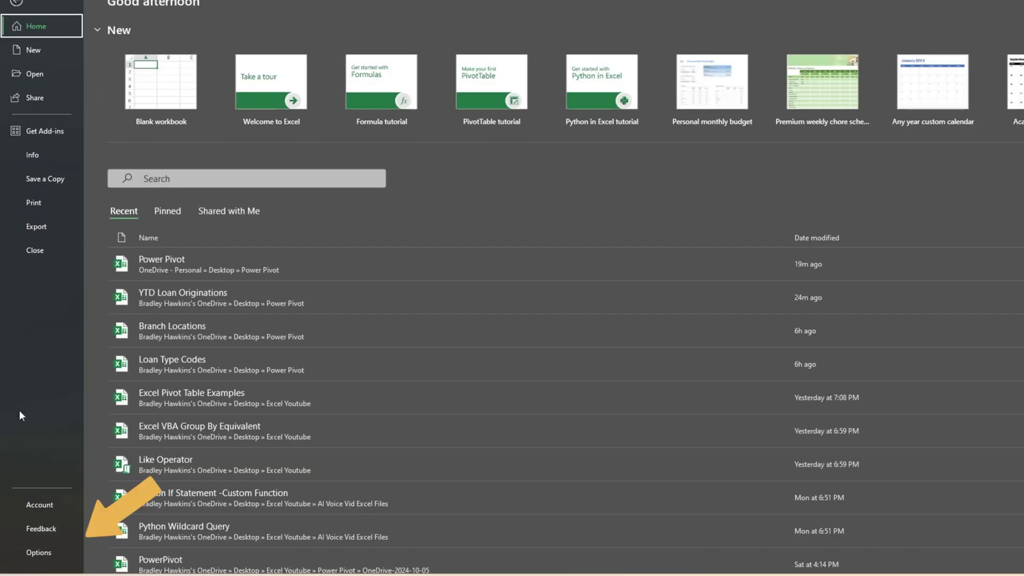
{"action": "left_click", "coordinate": [37, 553]}
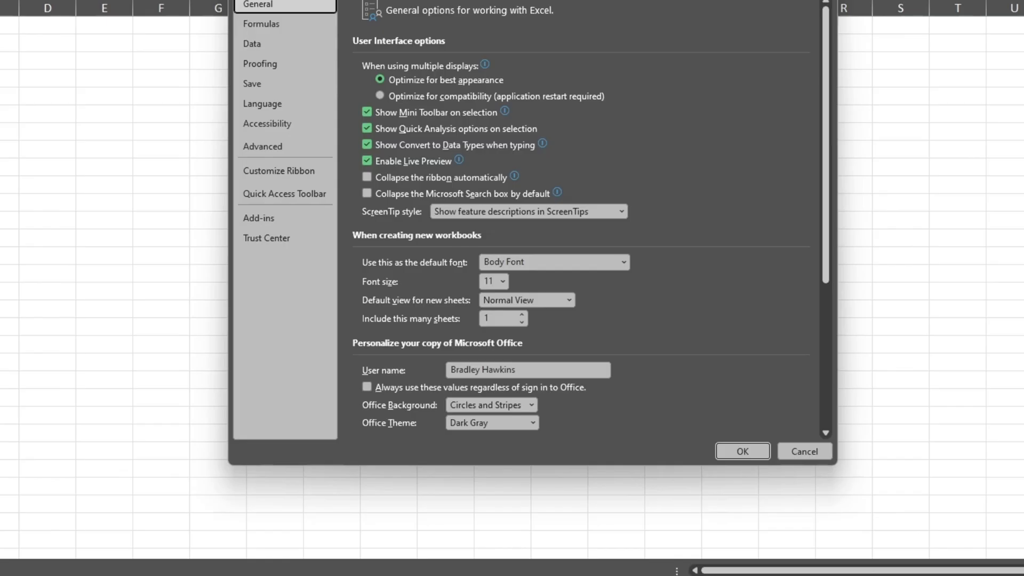
{"action": "left_click", "coordinate": [273, 219]}
{"action": "left_click", "coordinate": [273, 219]}
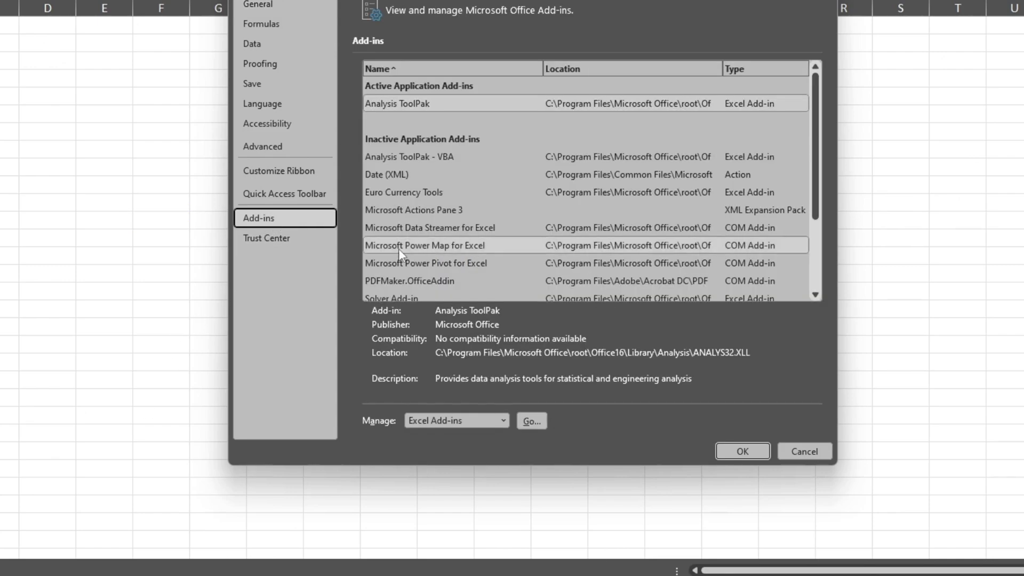
{"action": "left_click", "coordinate": [504, 421]}
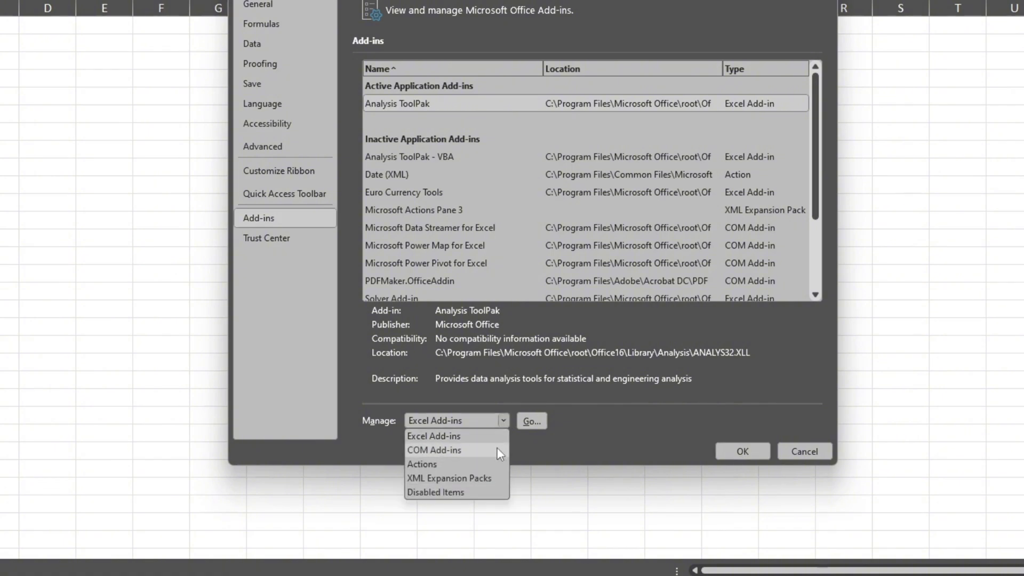
{"action": "left_click", "coordinate": [497, 448]}
{"action": "left_click", "coordinate": [527, 421]}
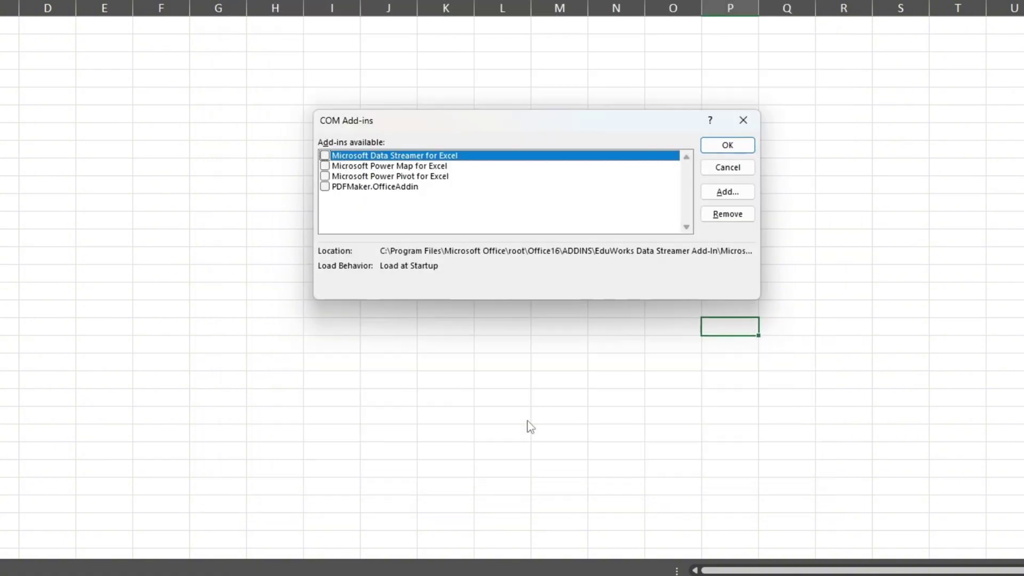
{"action": "left_click", "coordinate": [324, 177]}
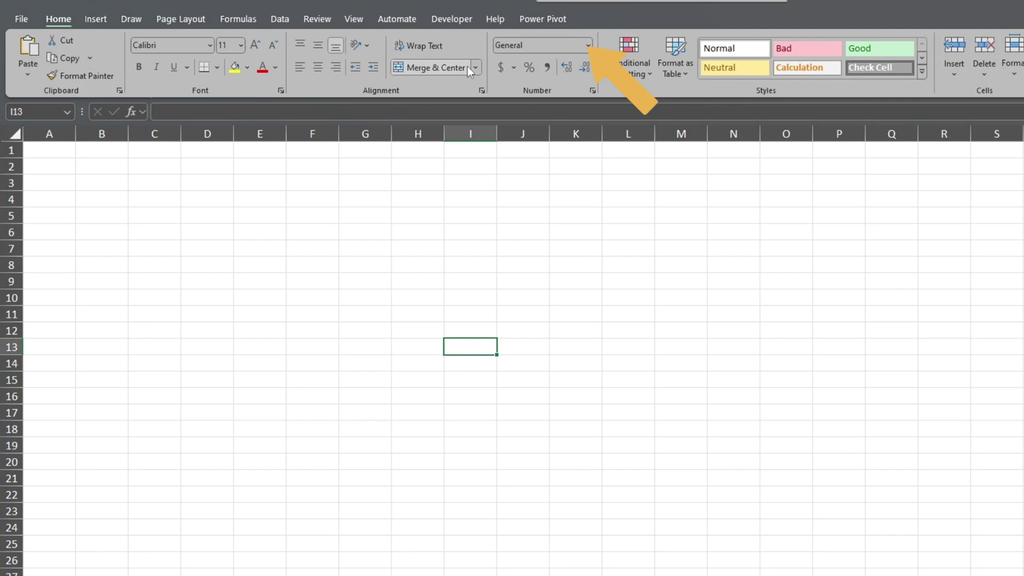
Step: Open the Power Pivot window and connect to Branch Locations.xlsx, using the first row as headers
{"action": "left_click", "coordinate": [525, 23]}
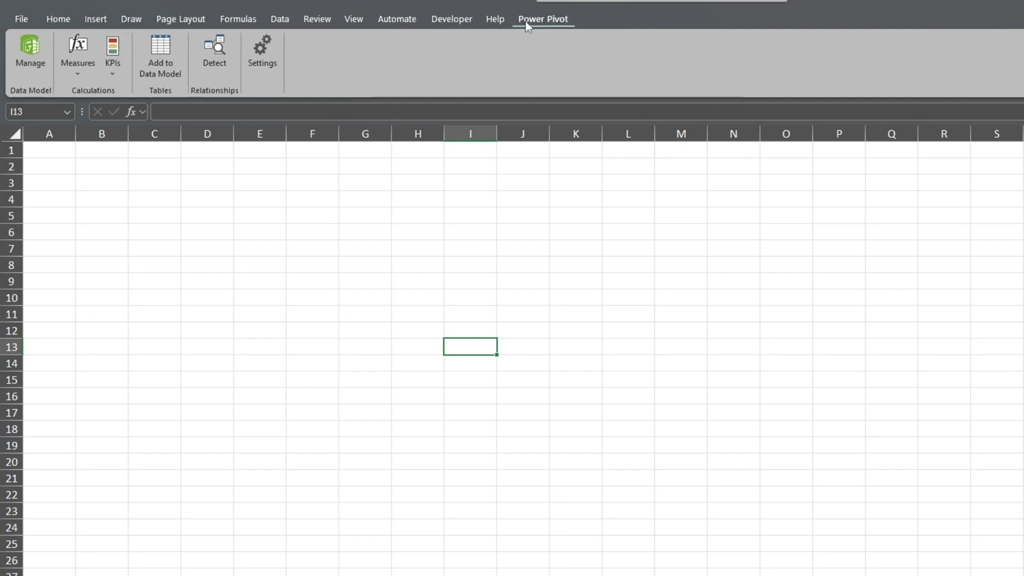
{"action": "left_click", "coordinate": [29, 47]}
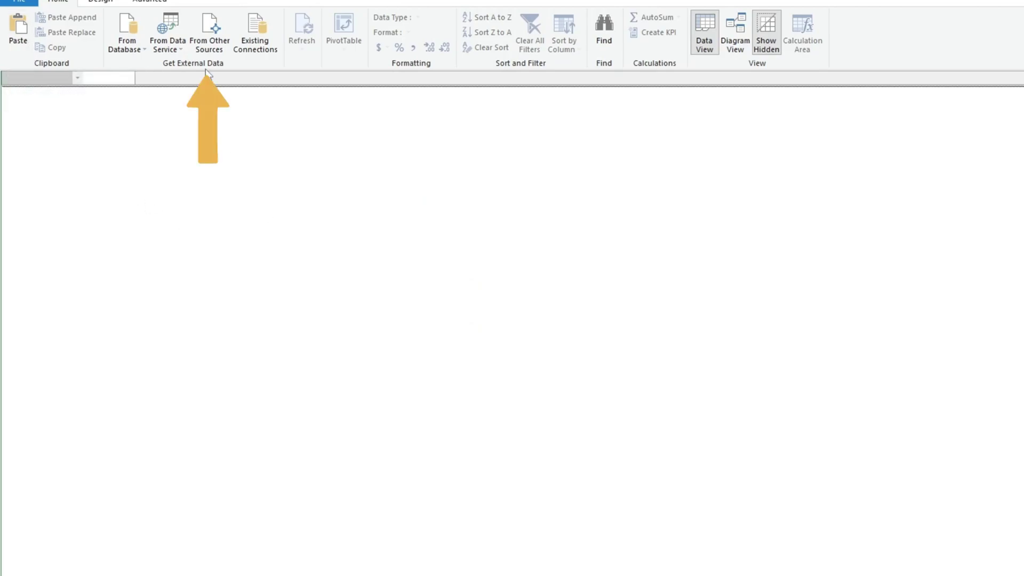
{"action": "left_click", "coordinate": [207, 42]}
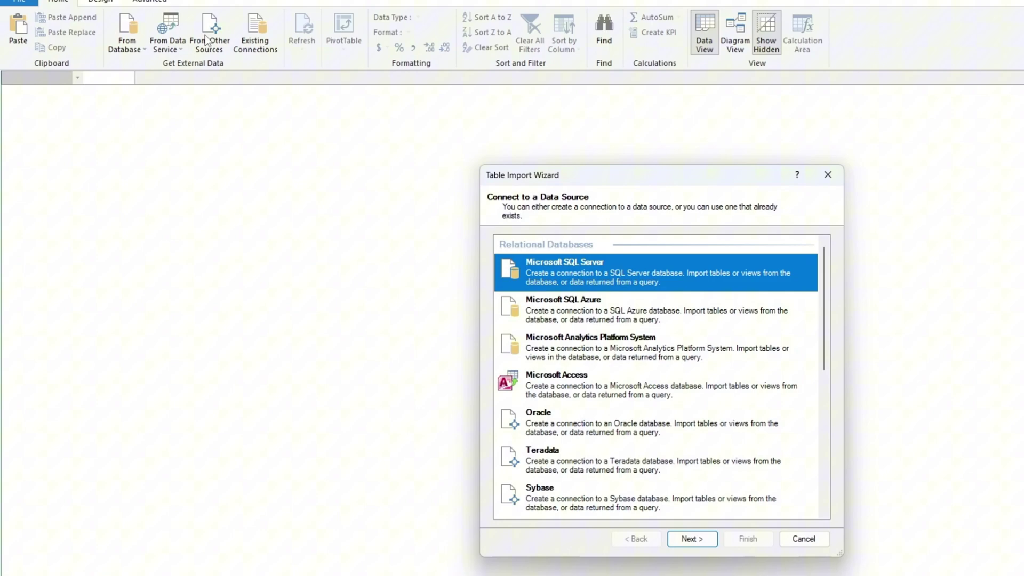
{"action": "scroll", "coordinate": [783, 341], "scroll_direction": "down", "scroll_amount": 5}
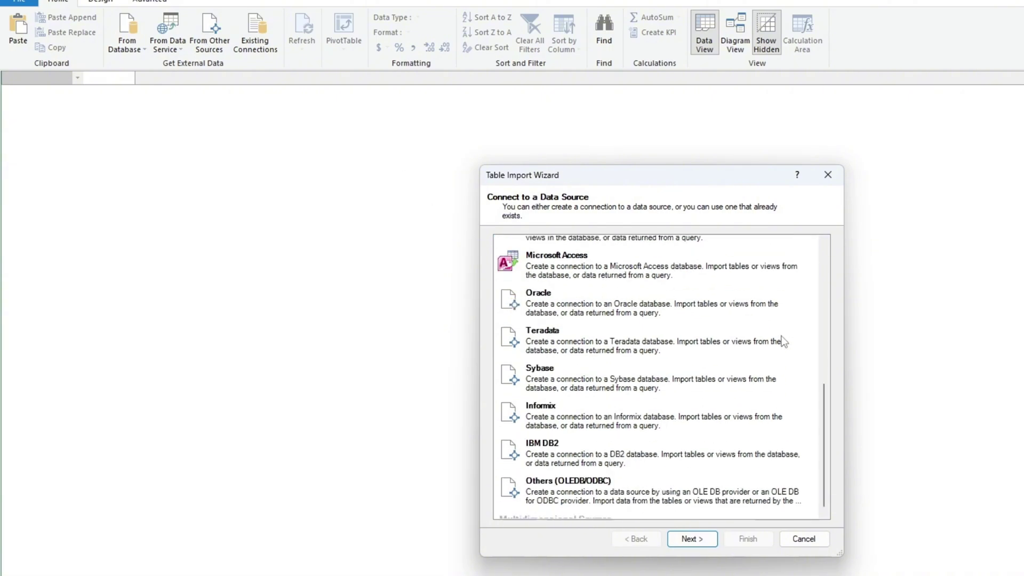
{"action": "left_click", "coordinate": [559, 453]}
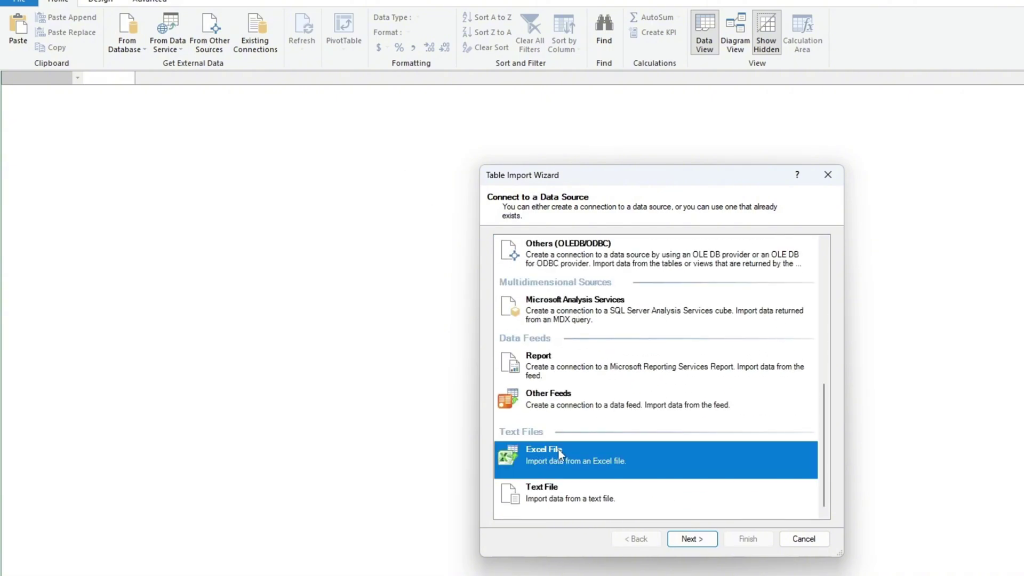
{"action": "left_click", "coordinate": [688, 540]}
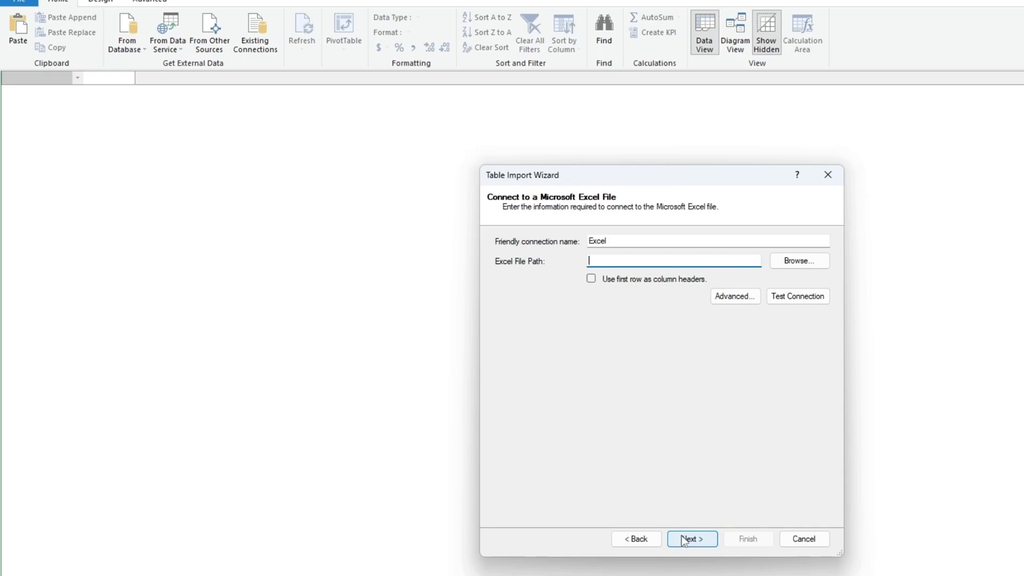
{"action": "left_click", "coordinate": [782, 266]}
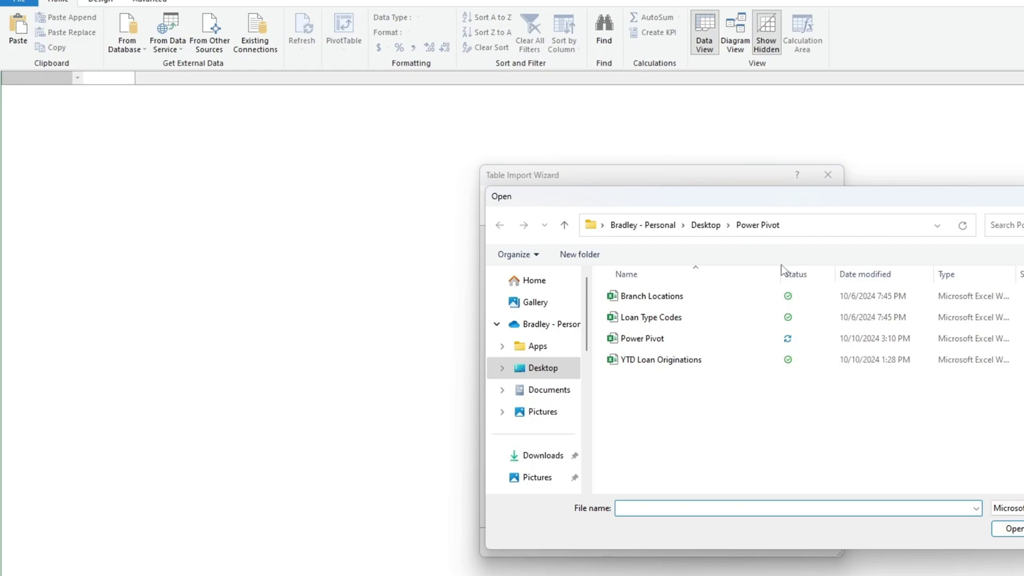
{"action": "double_click", "coordinate": [663, 299]}
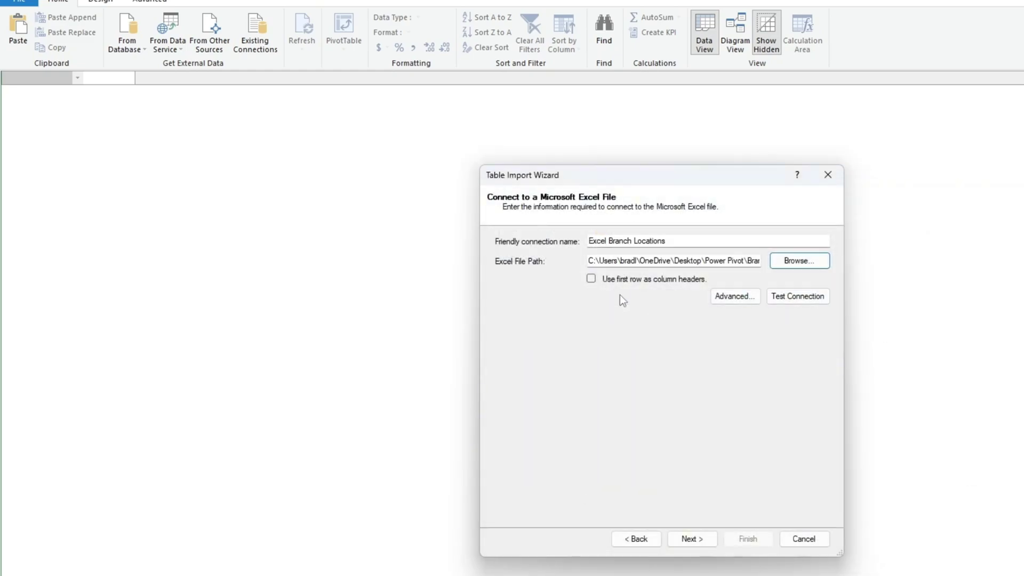
{"action": "left_click", "coordinate": [591, 279]}
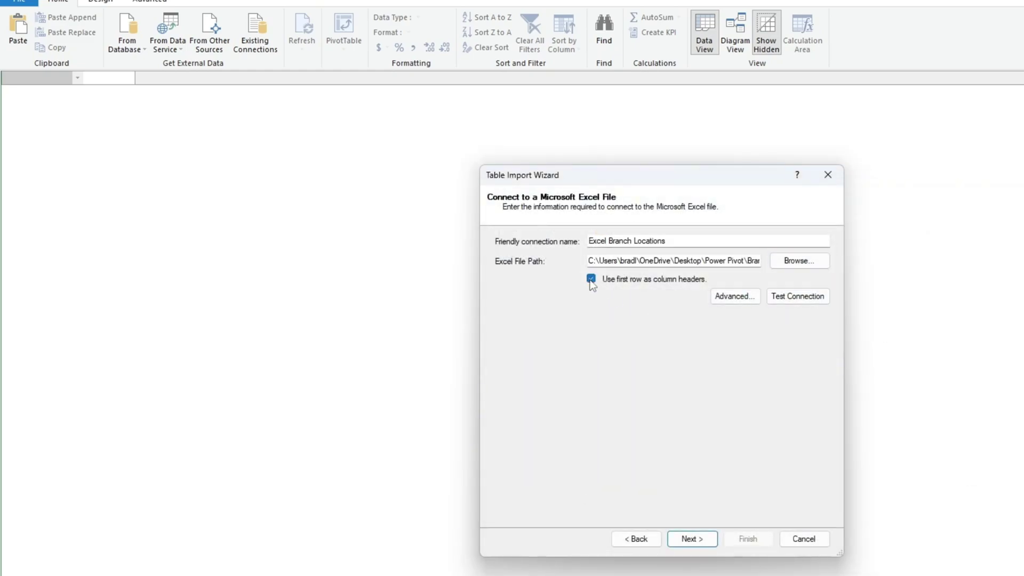
{"action": "left_click", "coordinate": [684, 539]}
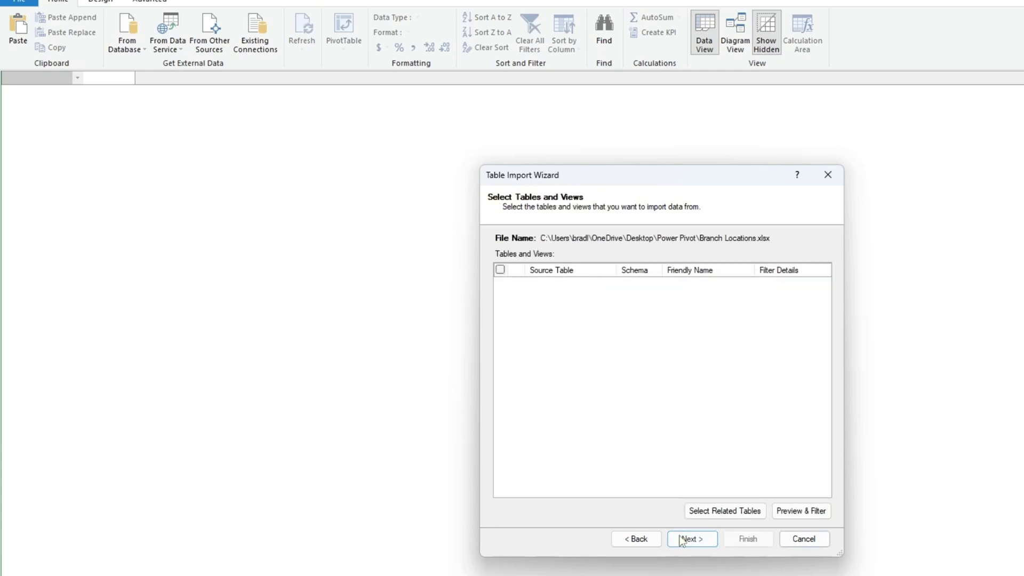
Step: Preview and import the Branch_Locations table (5 rows), then close the wizard
{"action": "left_click", "coordinate": [793, 512]}
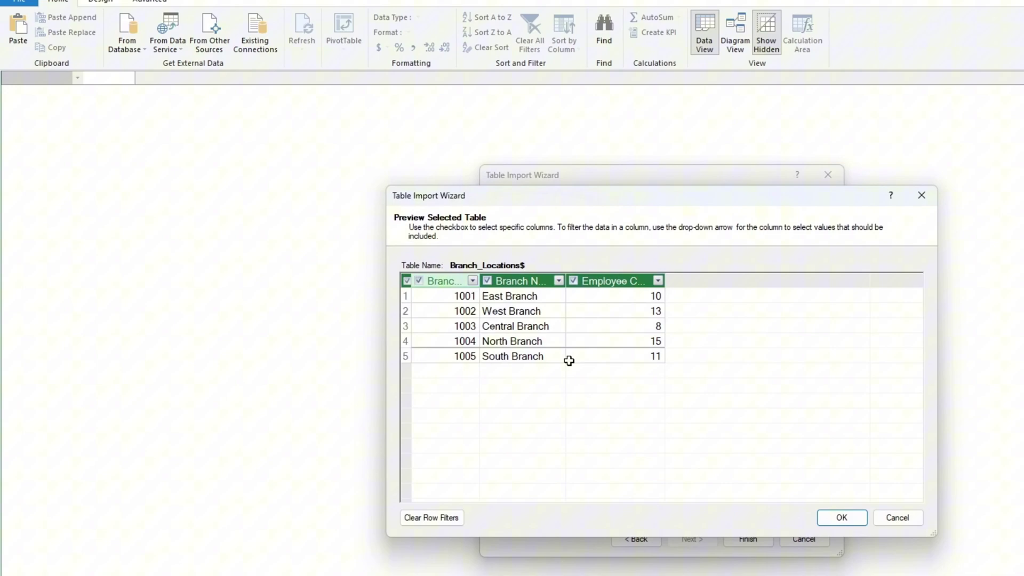
{"action": "left_click", "coordinate": [836, 518]}
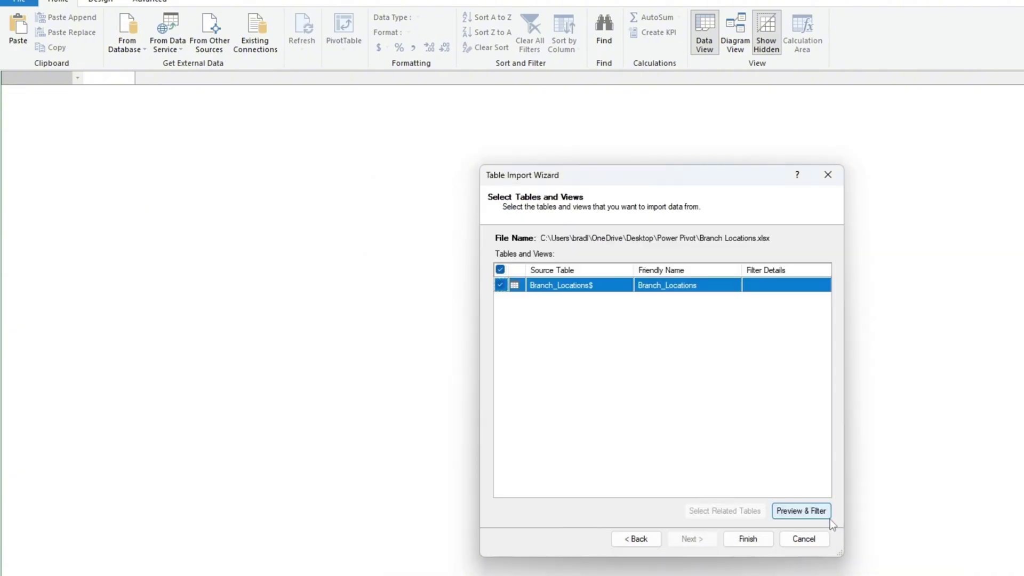
{"action": "left_click", "coordinate": [748, 539]}
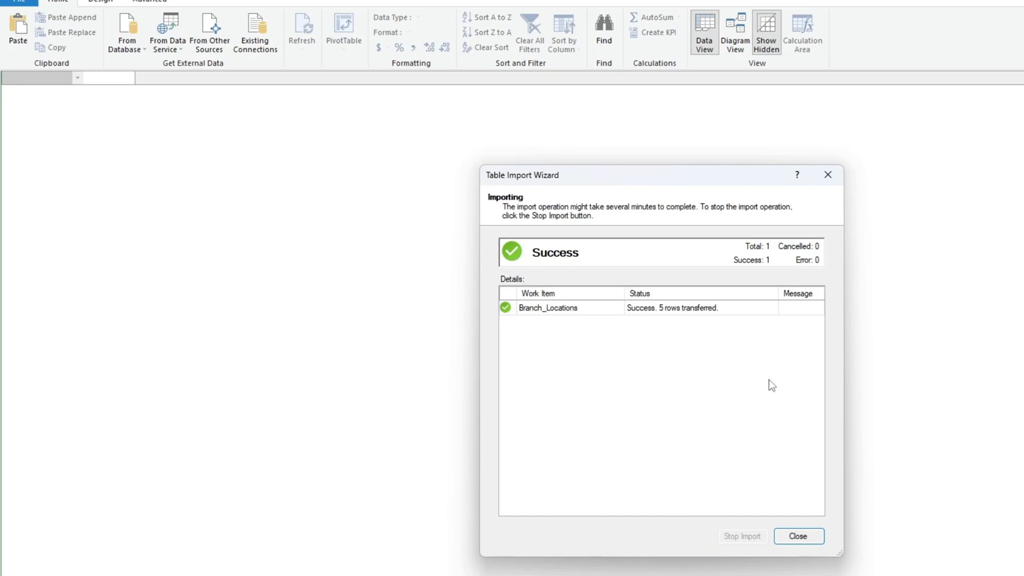
{"action": "left_click", "coordinate": [784, 538]}
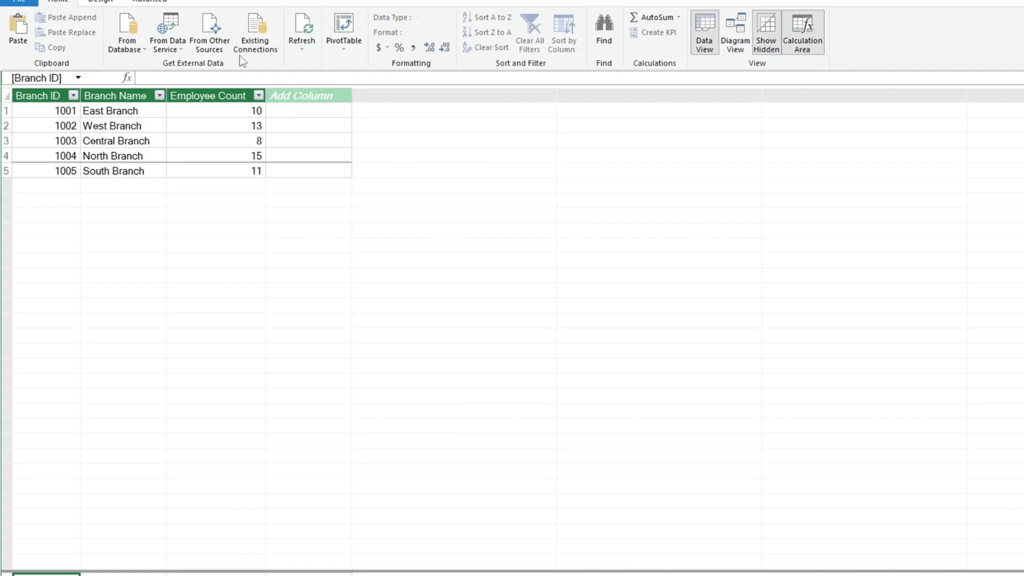
Step: Import the Loan_Type_Codes table from the Loan Type Codes workbook, with headers
{"action": "left_click", "coordinate": [215, 37]}
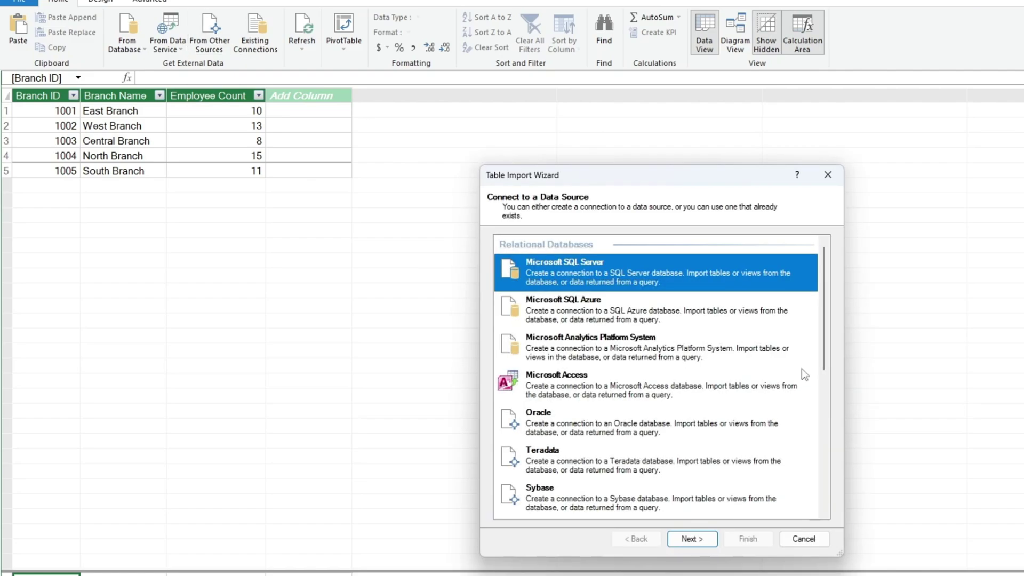
{"action": "scroll", "coordinate": [777, 384], "scroll_direction": "down", "scroll_amount": 6}
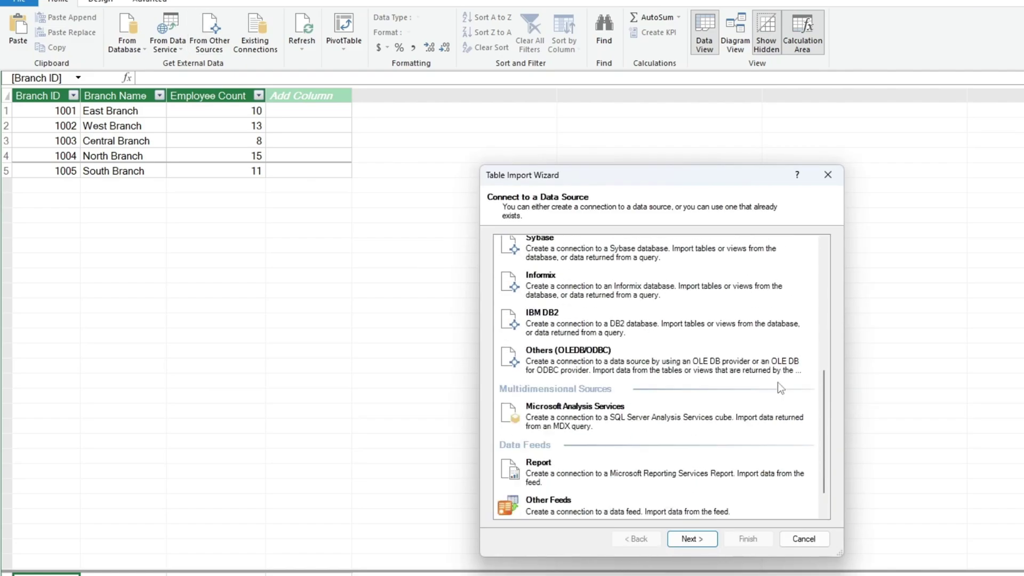
{"action": "left_click", "coordinate": [653, 460]}
{"action": "left_click", "coordinate": [688, 538]}
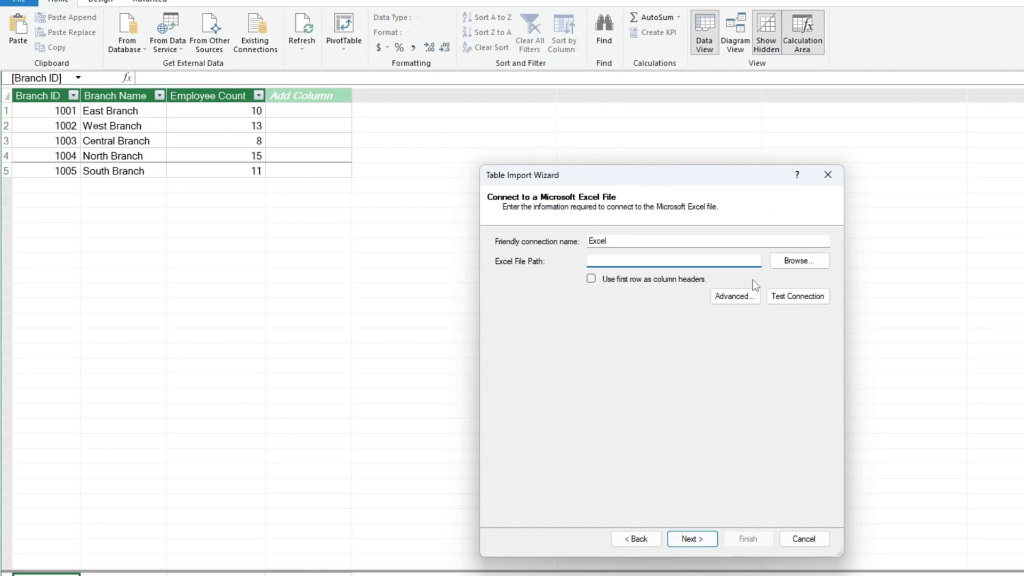
{"action": "left_click", "coordinate": [784, 261]}
{"action": "double_click", "coordinate": [677, 318]}
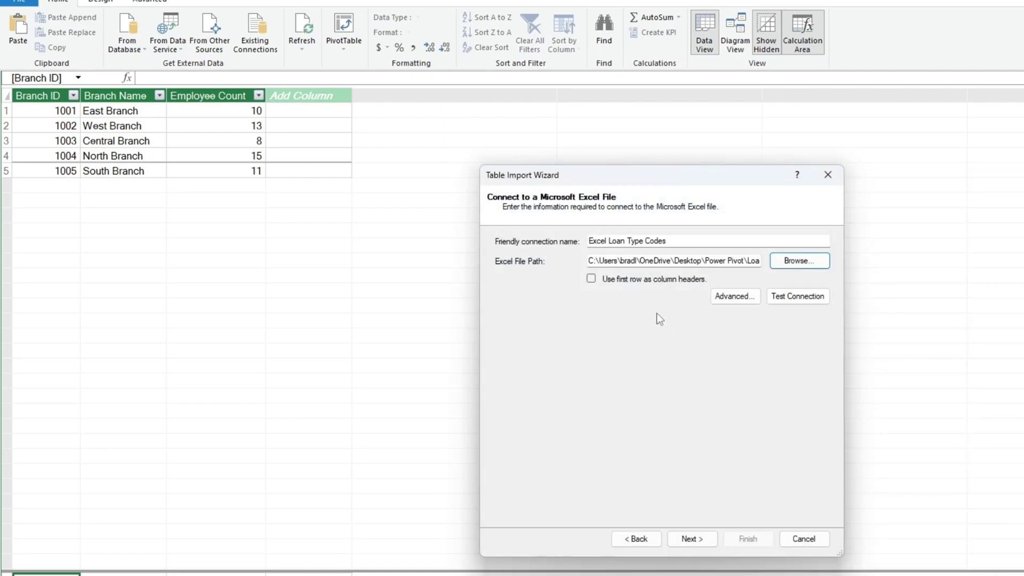
{"action": "left_click", "coordinate": [591, 278]}
{"action": "left_click", "coordinate": [697, 536]}
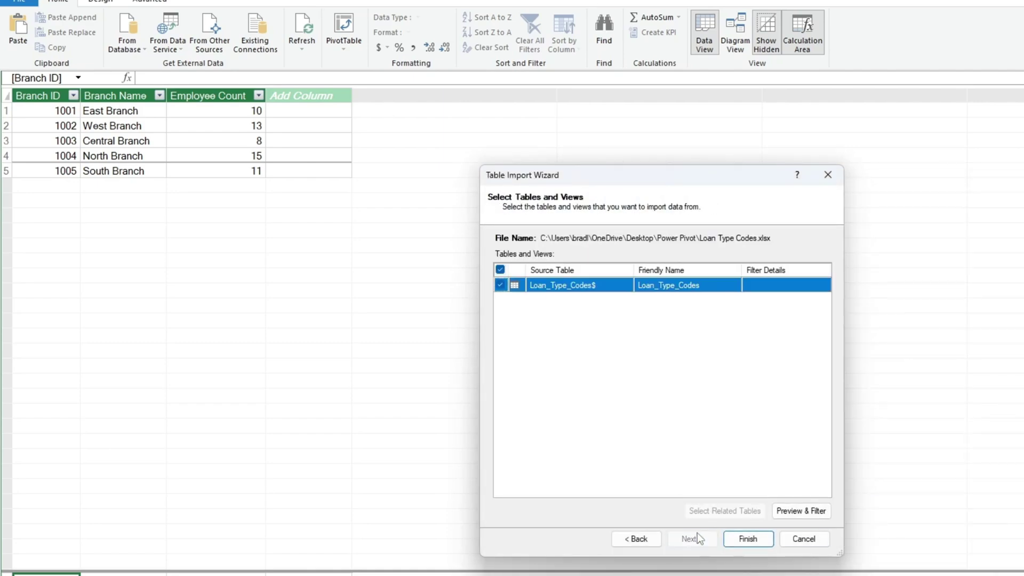
{"action": "left_click", "coordinate": [748, 539]}
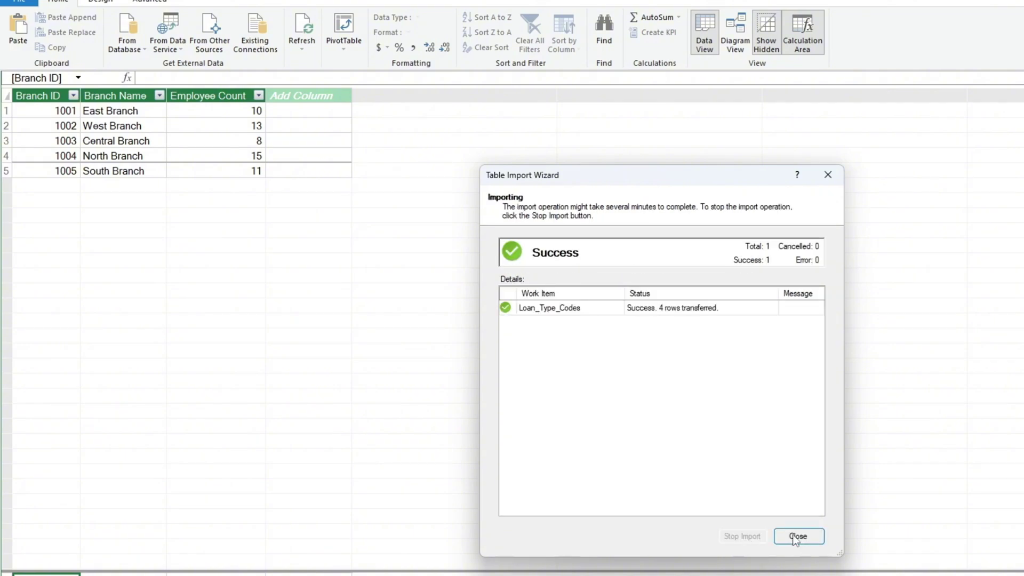
{"action": "left_click", "coordinate": [797, 537]}
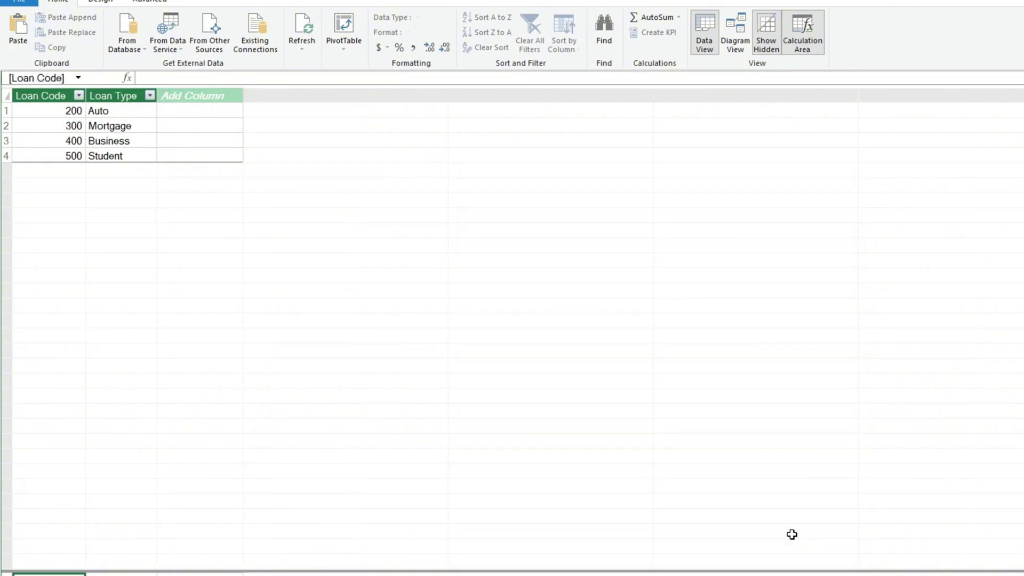
Step: Import the YTD Loan Originations table from its workbook, with headers
{"action": "left_click", "coordinate": [217, 42]}
{"action": "scroll", "coordinate": [623, 434], "scroll_direction": "down", "scroll_amount": 10}
{"action": "double_click", "coordinate": [551, 453]}
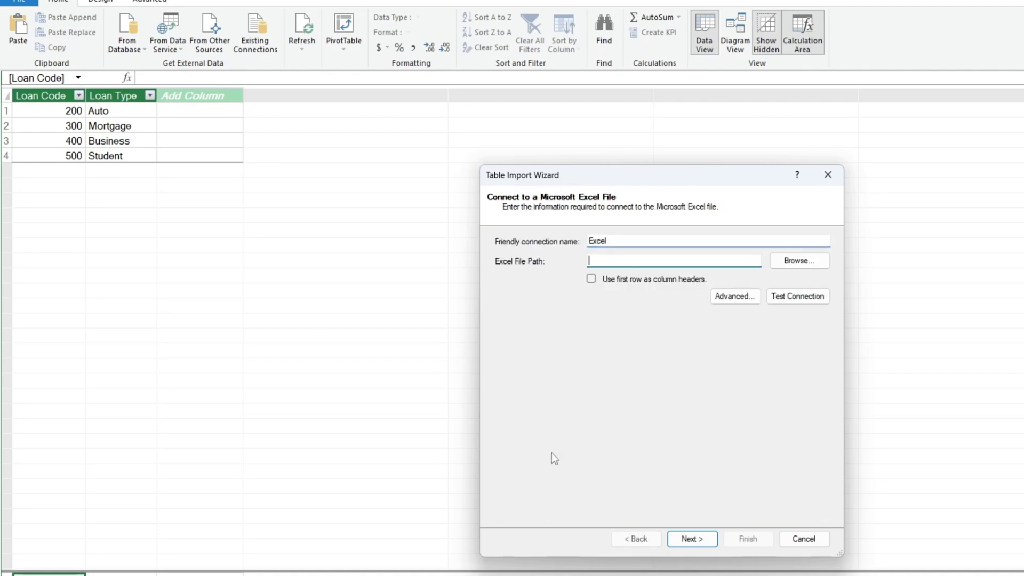
{"action": "left_click", "coordinate": [786, 263]}
{"action": "left_click", "coordinate": [675, 360]}
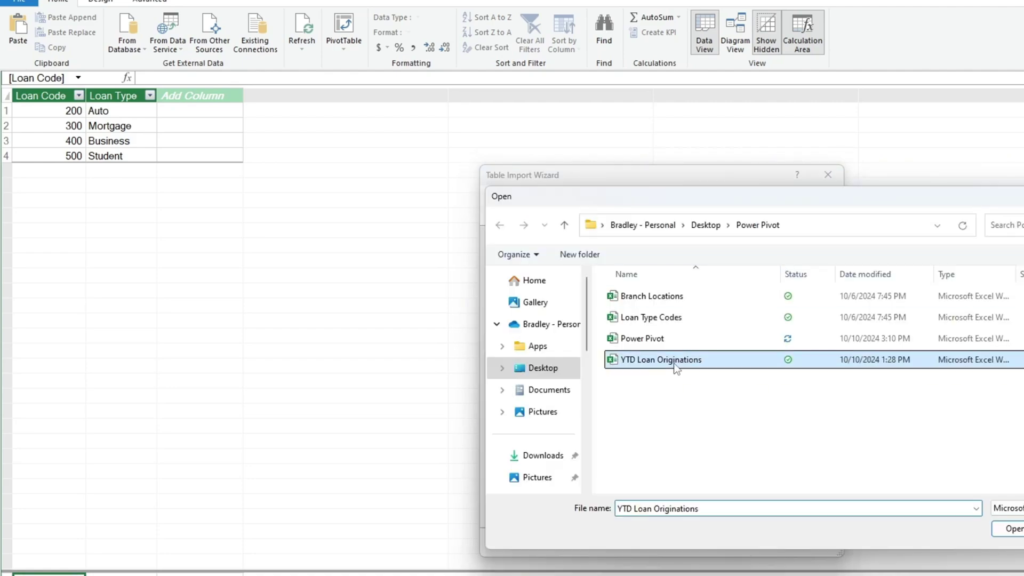
{"action": "double_click", "coordinate": [676, 361]}
{"action": "left_click", "coordinate": [591, 278]}
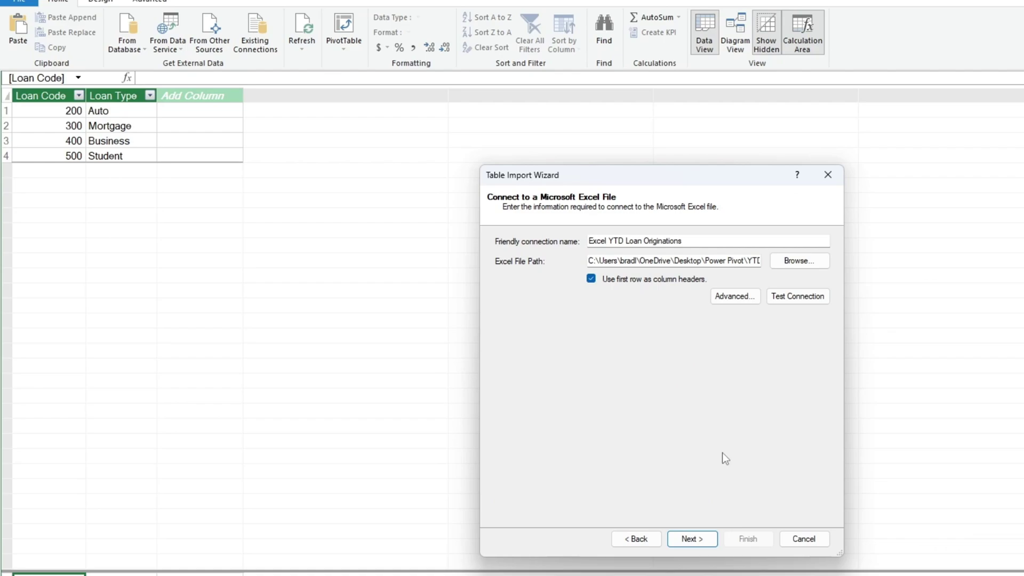
{"action": "left_click", "coordinate": [696, 539]}
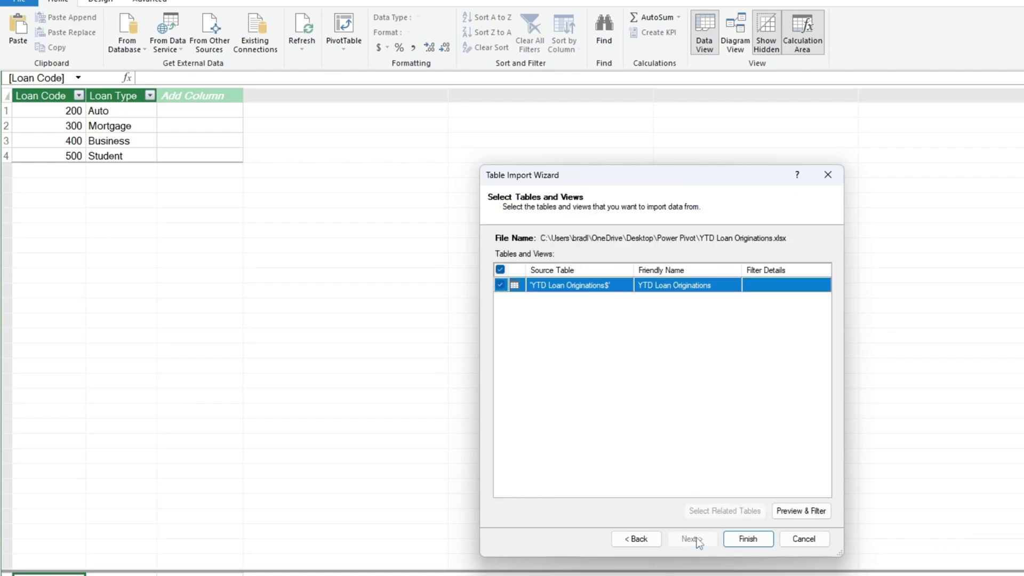
{"action": "left_click", "coordinate": [735, 539]}
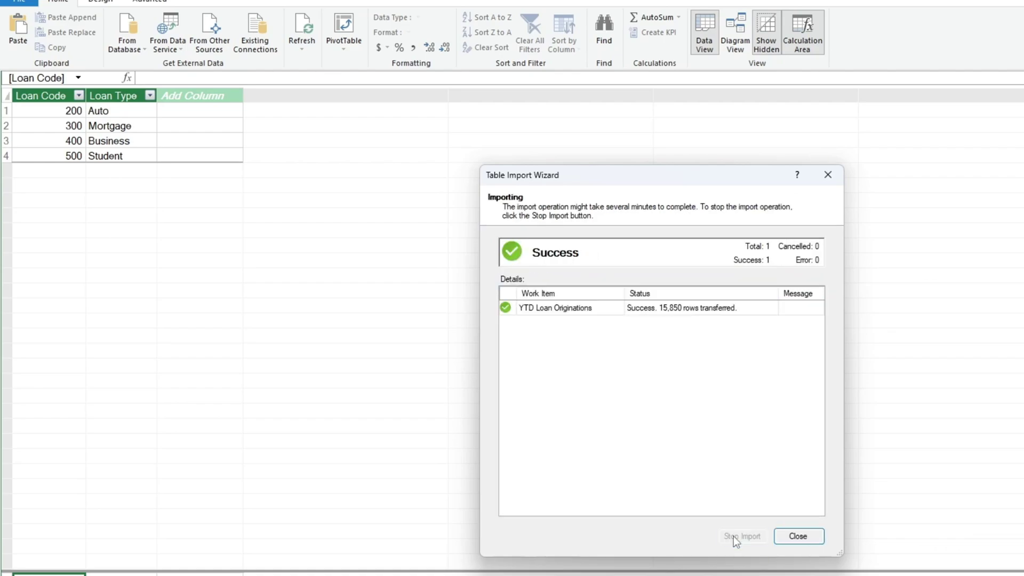
{"action": "left_click", "coordinate": [834, 177]}
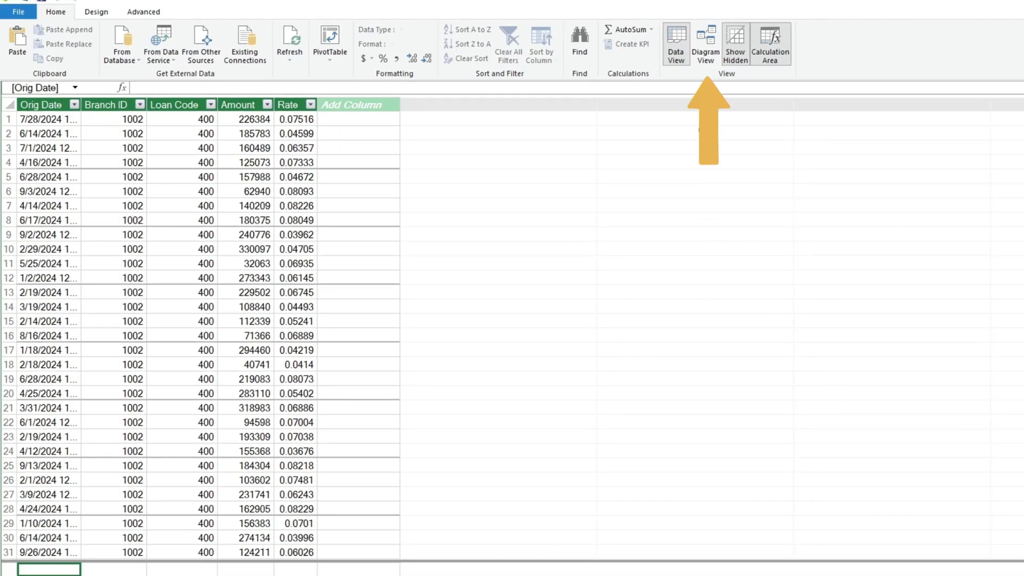
Step: In Diagram View, link Branch ID and Loan Code from the lookup tables to YTD Loan Originations
{"action": "left_click", "coordinate": [704, 56]}
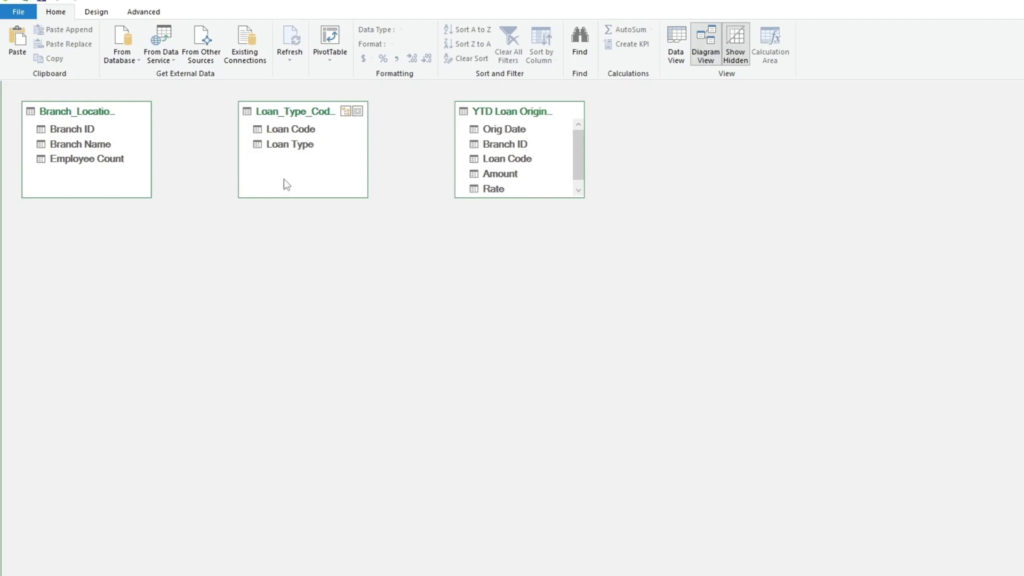
{"action": "left_click", "coordinate": [539, 202]}
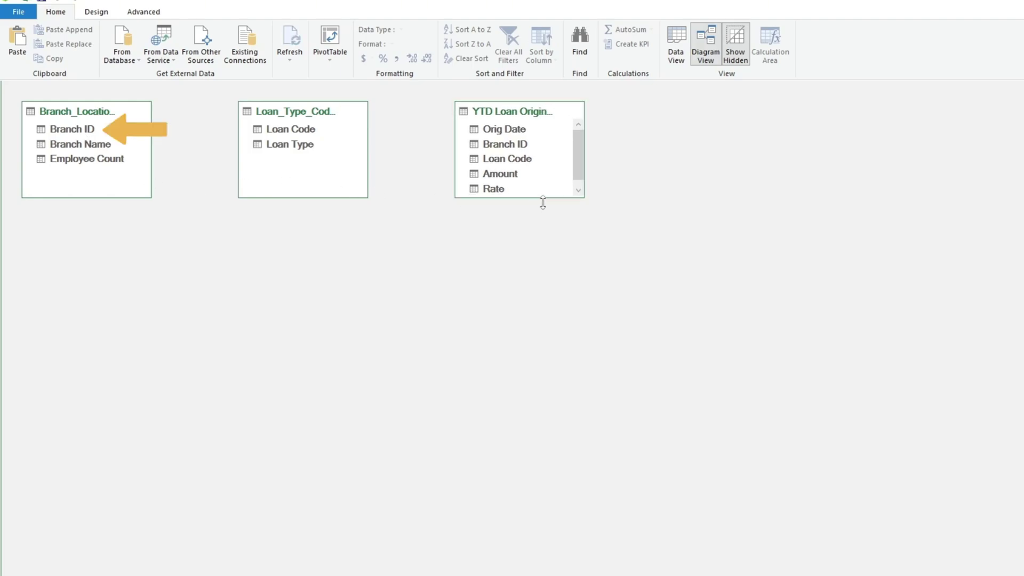
{"action": "left_click_drag", "start_coordinate": [543, 206], "coordinate": [539, 226]}
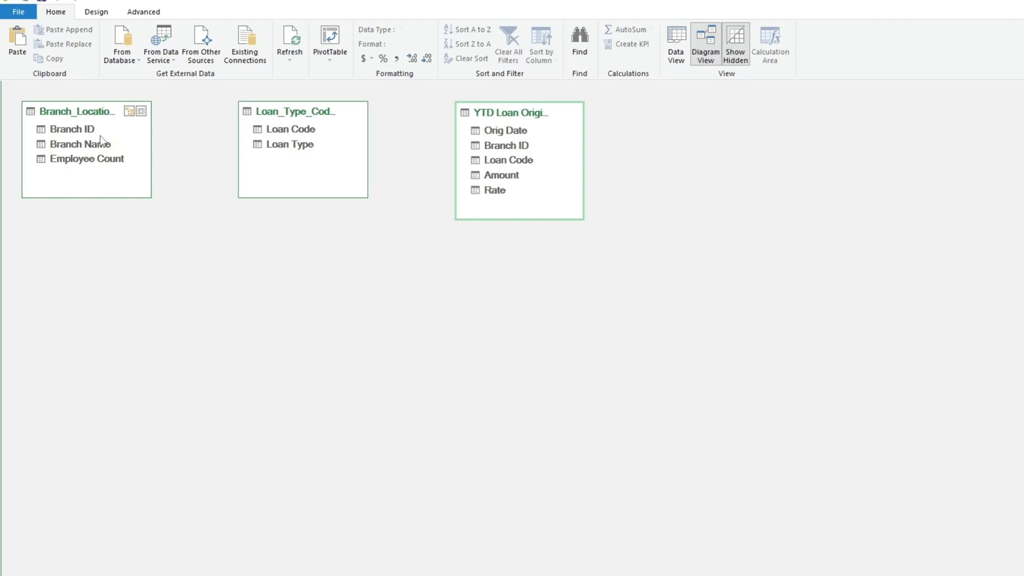
{"action": "left_click_drag", "start_coordinate": [89, 129], "coordinate": [492, 151]}
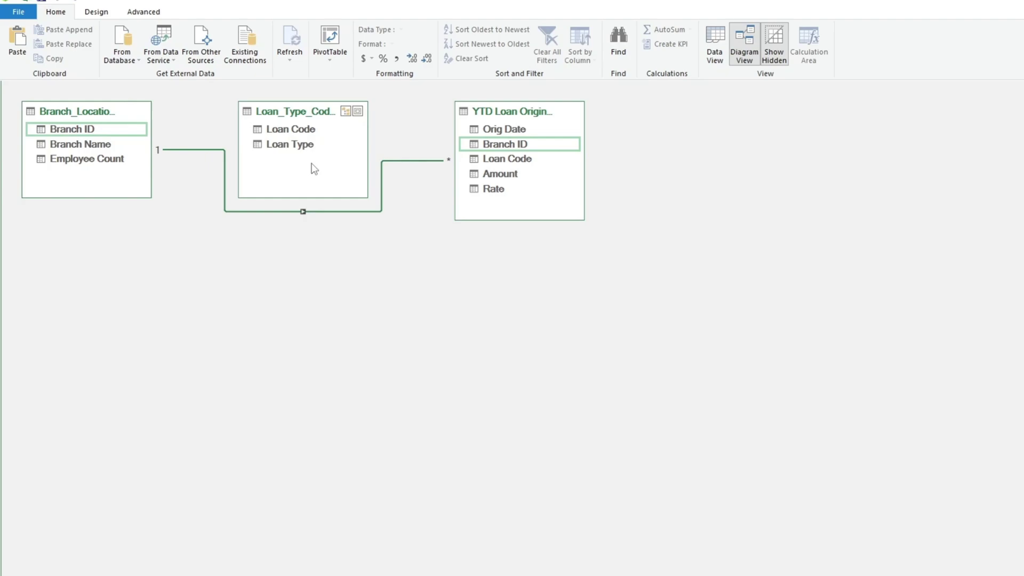
{"action": "left_click_drag", "start_coordinate": [307, 133], "coordinate": [496, 158]}
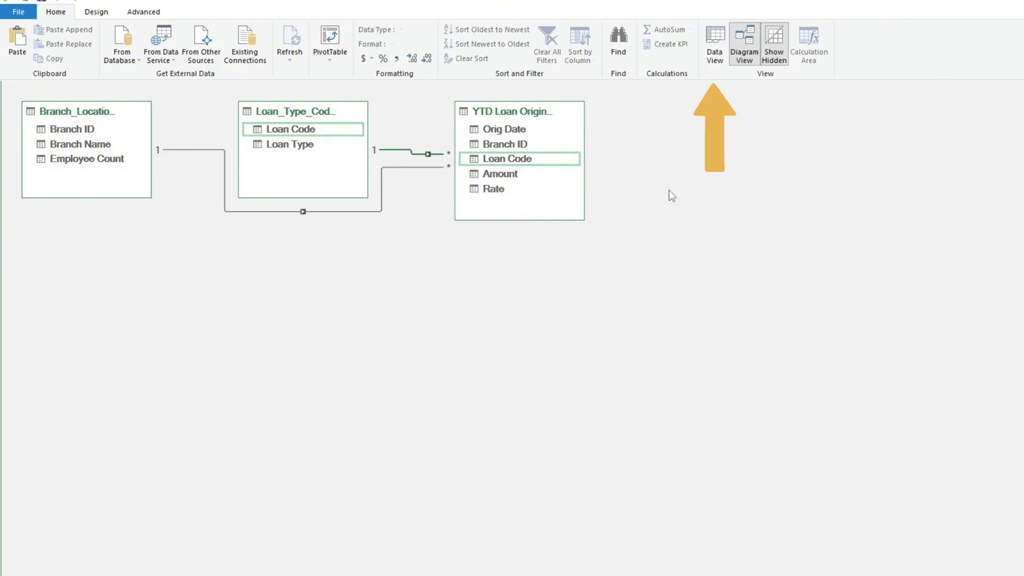
Step: Return to grid view and browse the Loan_Type_Codes, Branch_Locations and YTD Loan Originations tables
{"action": "left_click", "coordinate": [723, 60]}
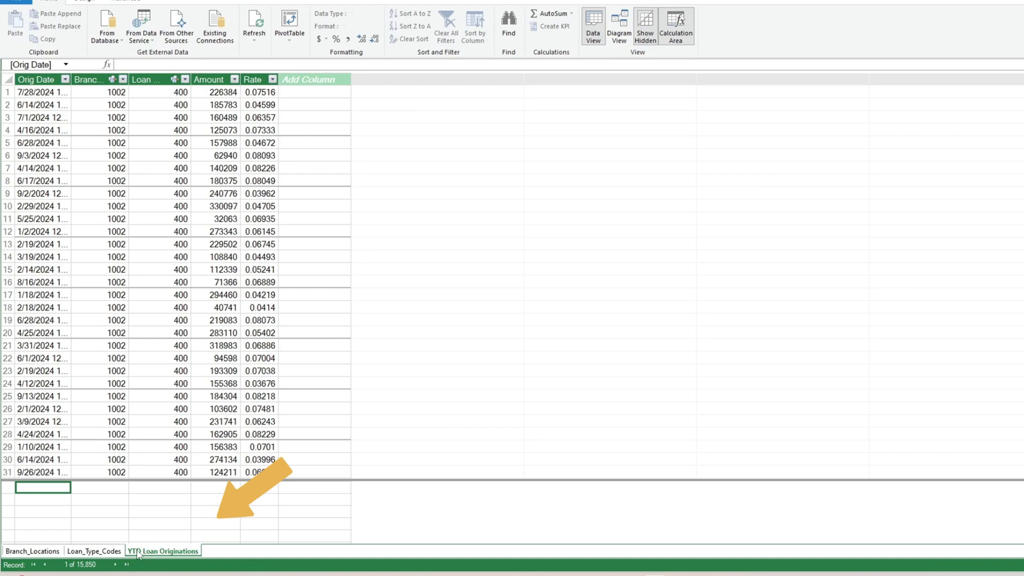
{"action": "left_click", "coordinate": [111, 555]}
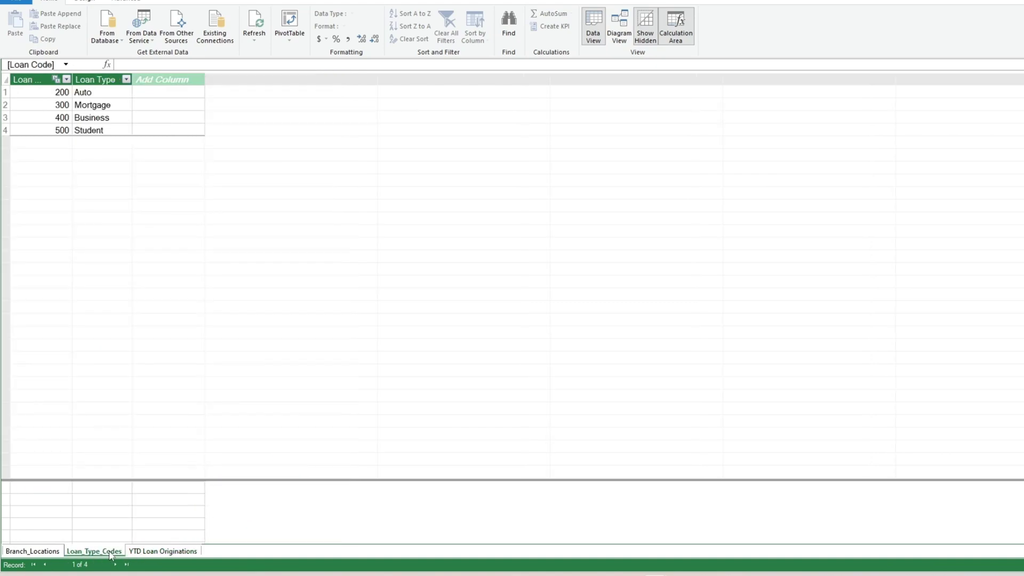
{"action": "left_click", "coordinate": [55, 549]}
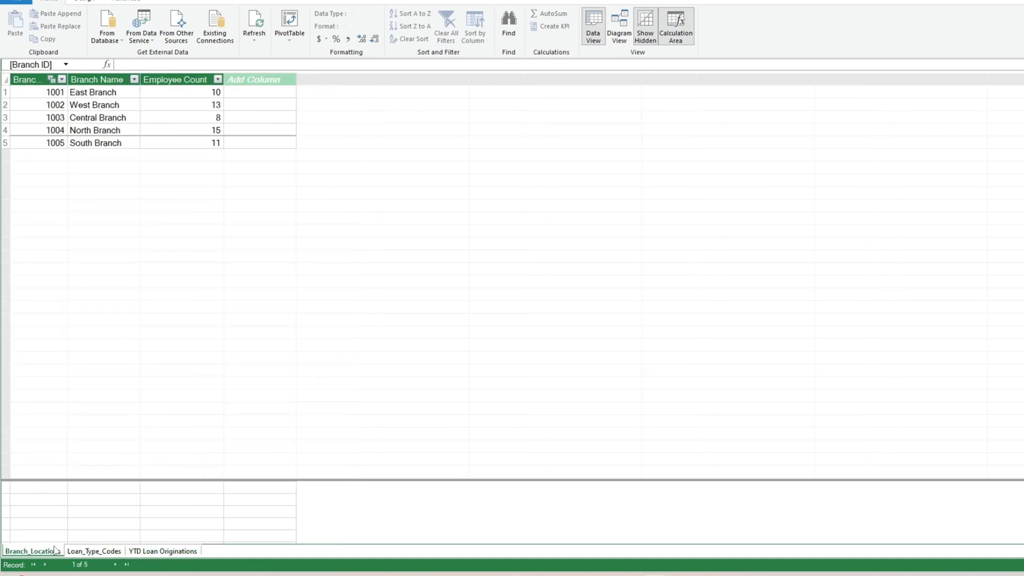
{"action": "left_click", "coordinate": [149, 555]}
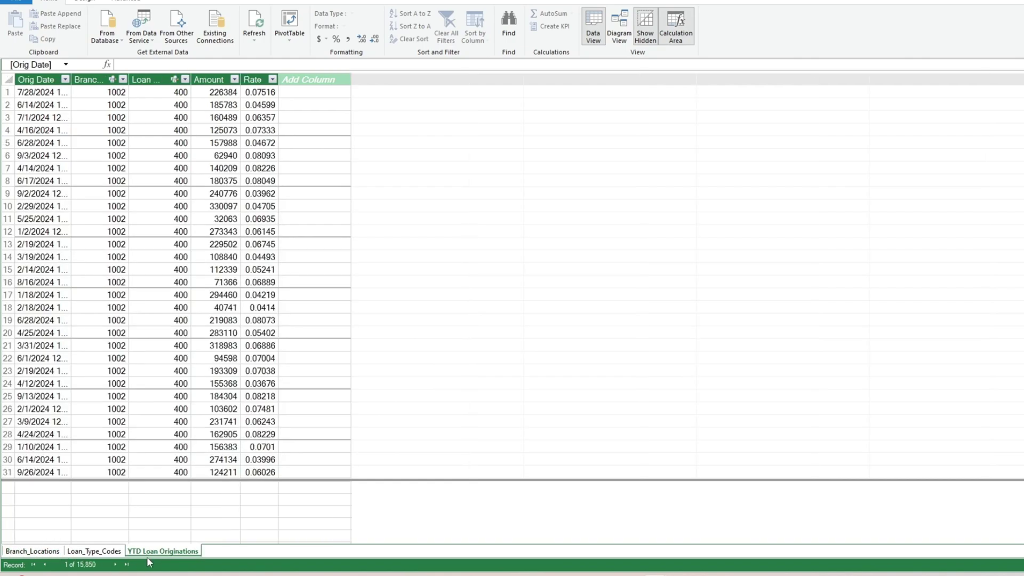
Step: Format Orig Date as short date *3/14/2001, Amount in Comma Style, and Rate as percentage
{"action": "left_click", "coordinate": [56, 81]}
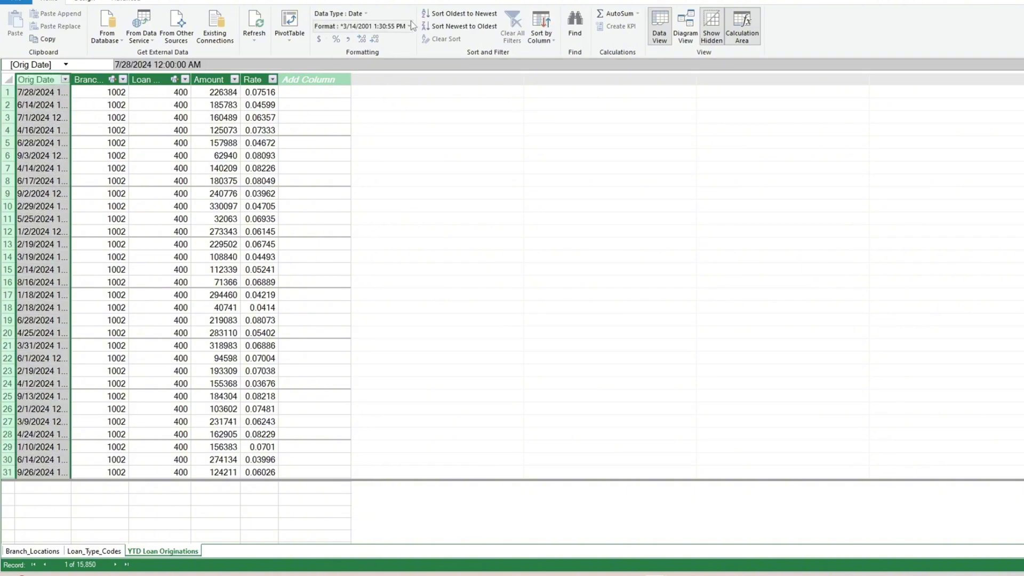
{"action": "left_click", "coordinate": [409, 26]}
{"action": "left_click", "coordinate": [368, 54]}
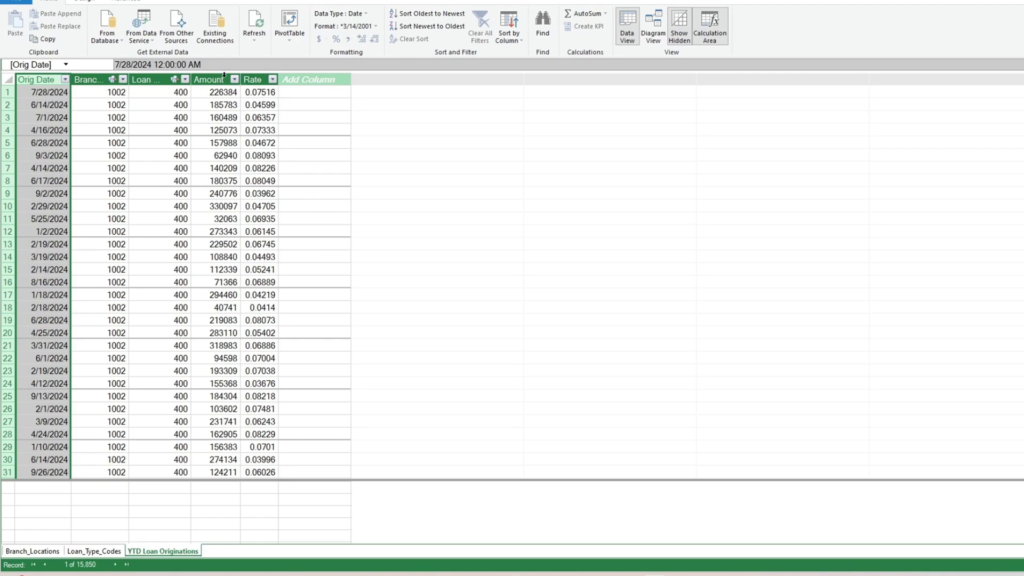
{"action": "left_click", "coordinate": [224, 75]}
{"action": "left_click", "coordinate": [348, 39]}
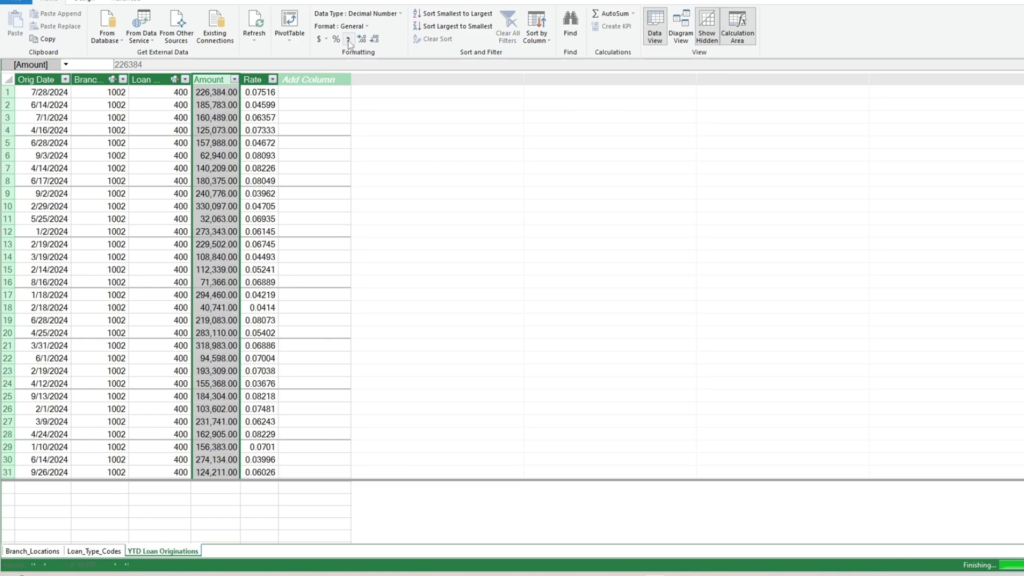
{"action": "left_click", "coordinate": [258, 75]}
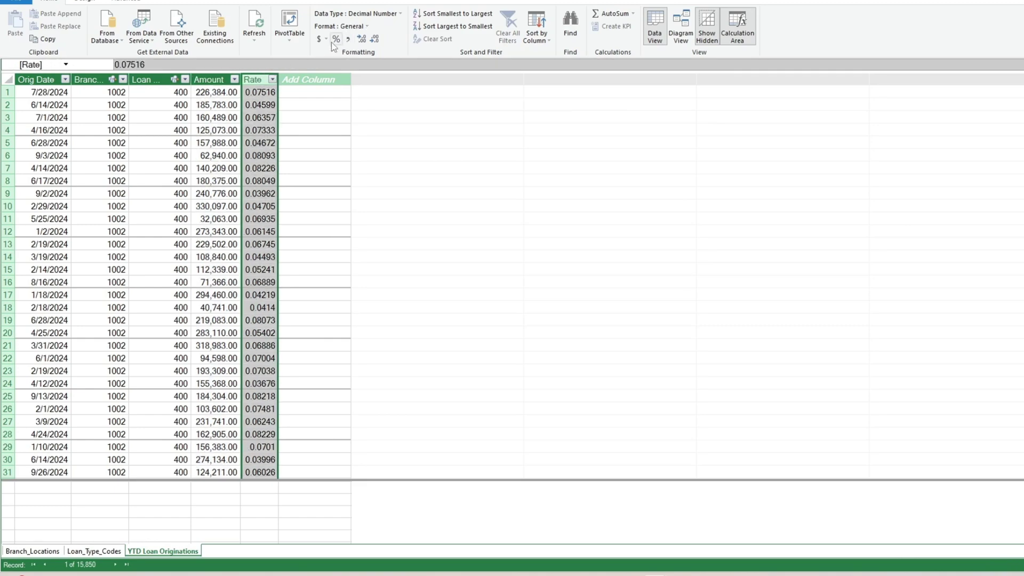
{"action": "left_click", "coordinate": [336, 39]}
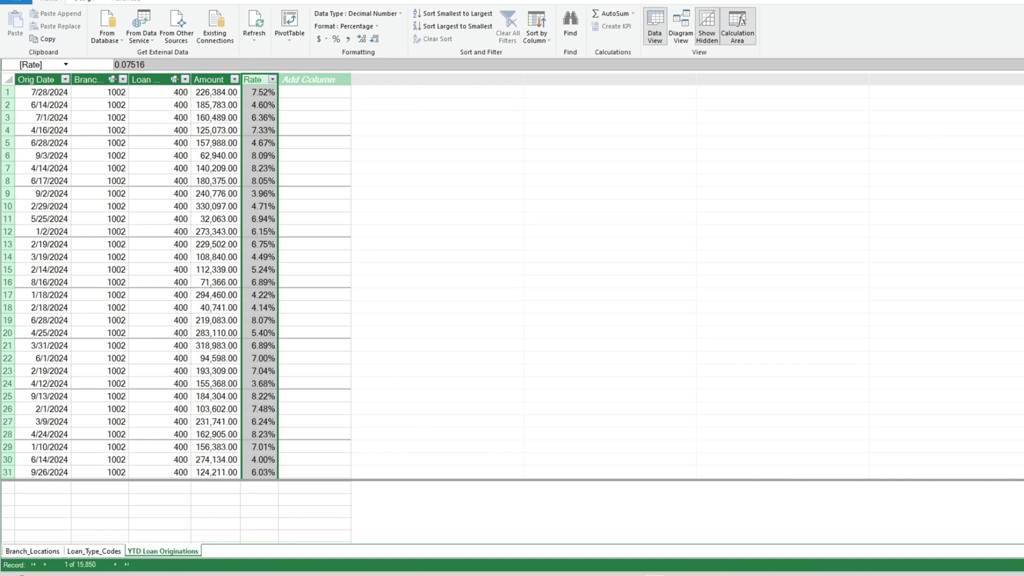
{"action": "left_click", "coordinate": [315, 499]}
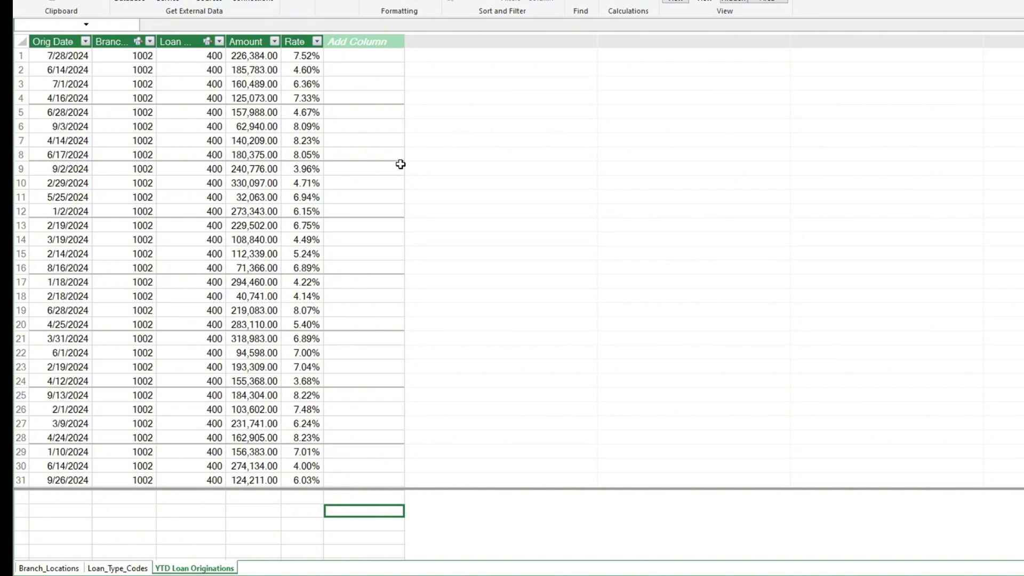
Step: Add a Location column with =RELATED(Branch_Locations[Branch Name])
{"action": "left_click", "coordinate": [376, 56]}
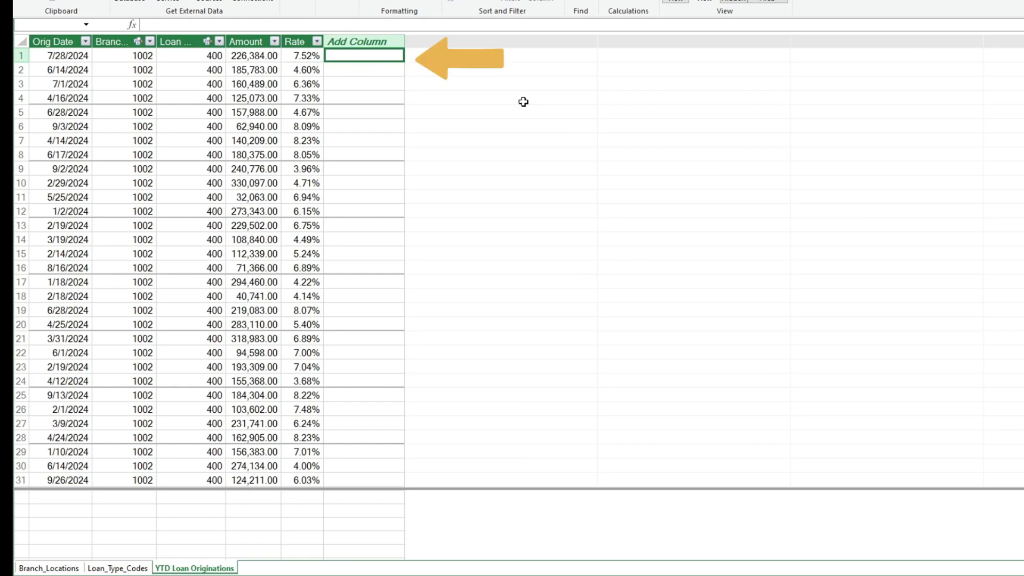
{"action": "type", "text": "=RELATED("}
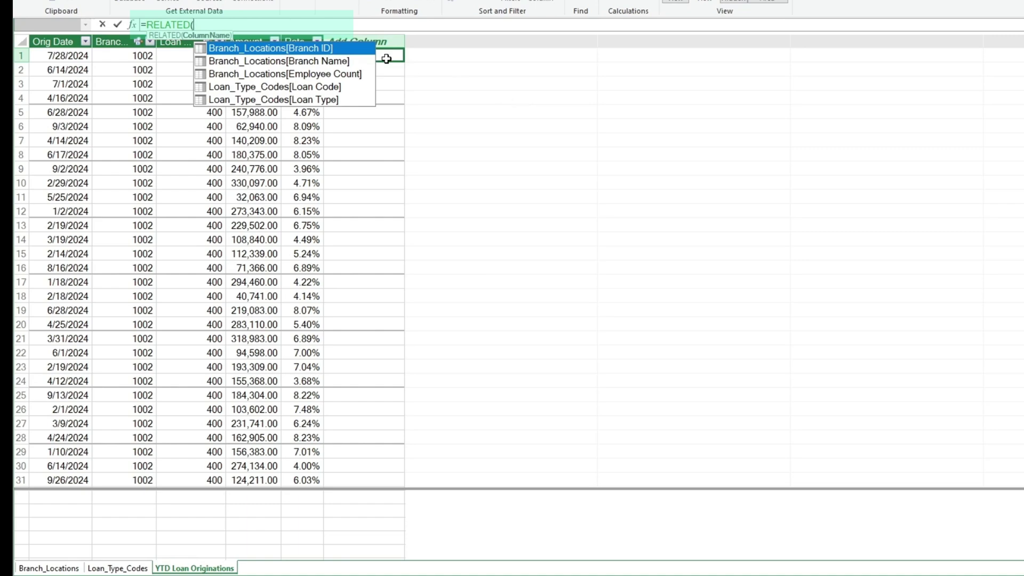
{"action": "double_click", "coordinate": [319, 63]}
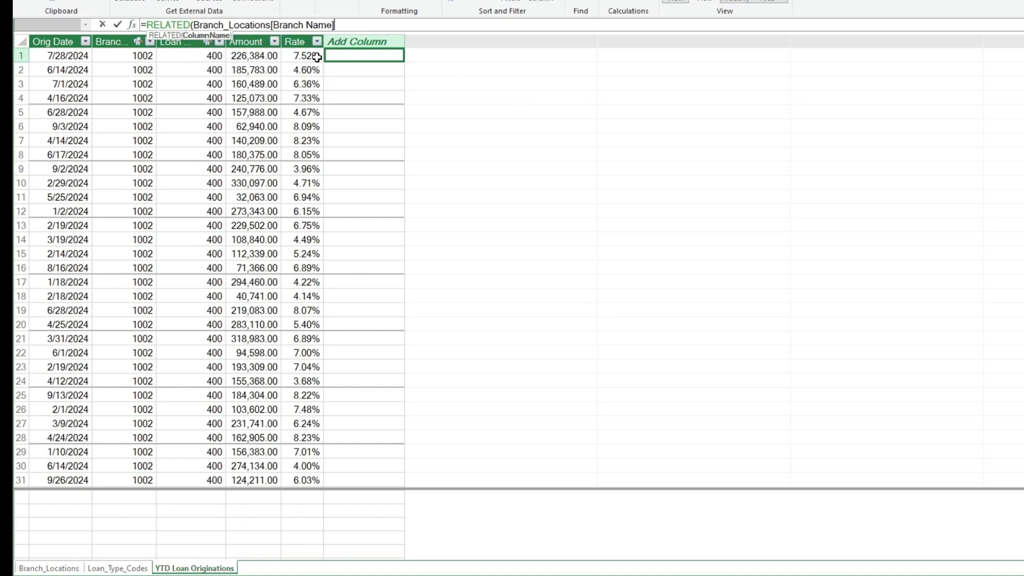
{"action": "type", "text": ")"}
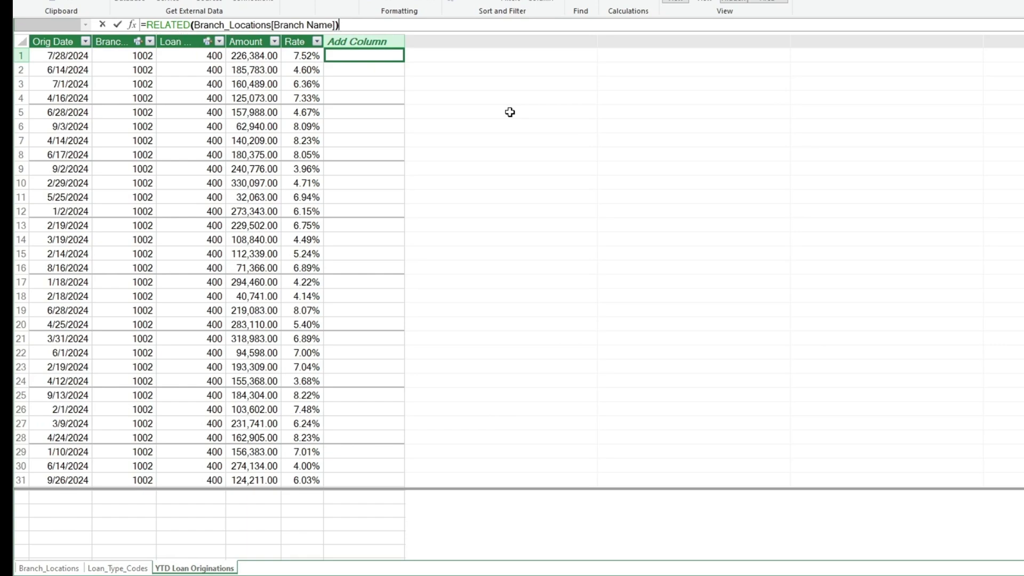
{"action": "key", "text": "Return"}
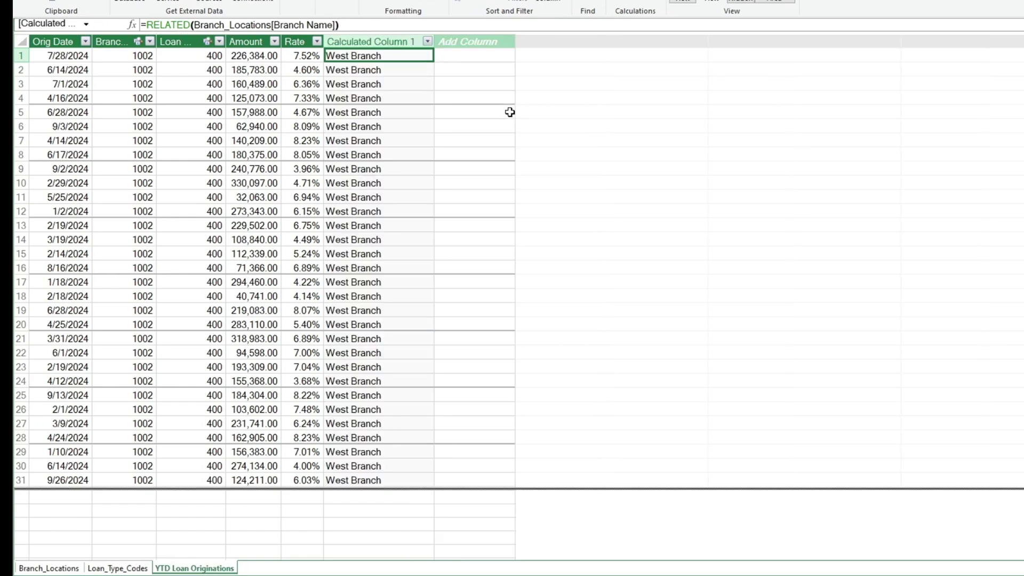
{"action": "double_click", "coordinate": [393, 42]}
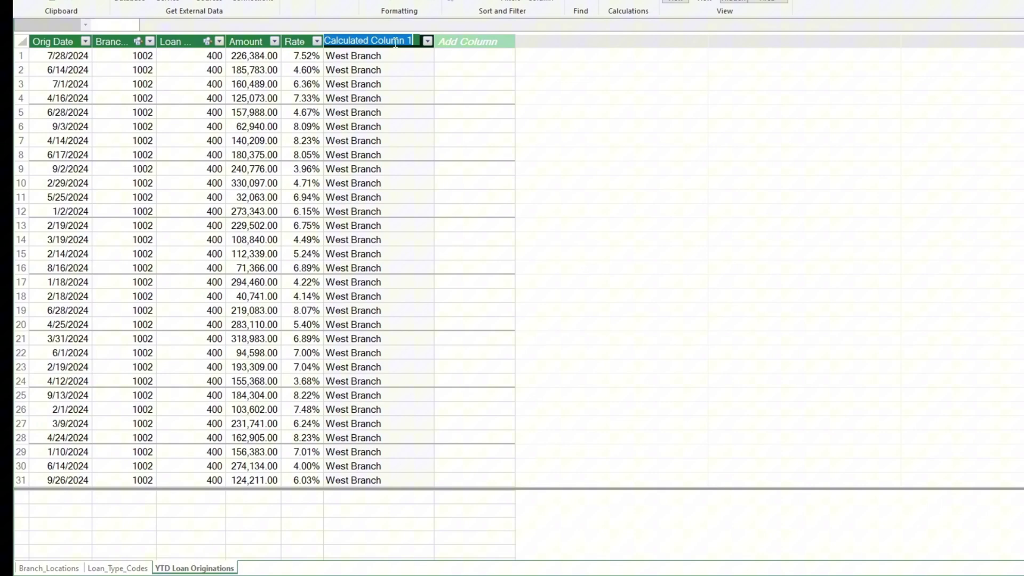
{"action": "type", "text": "Location"}
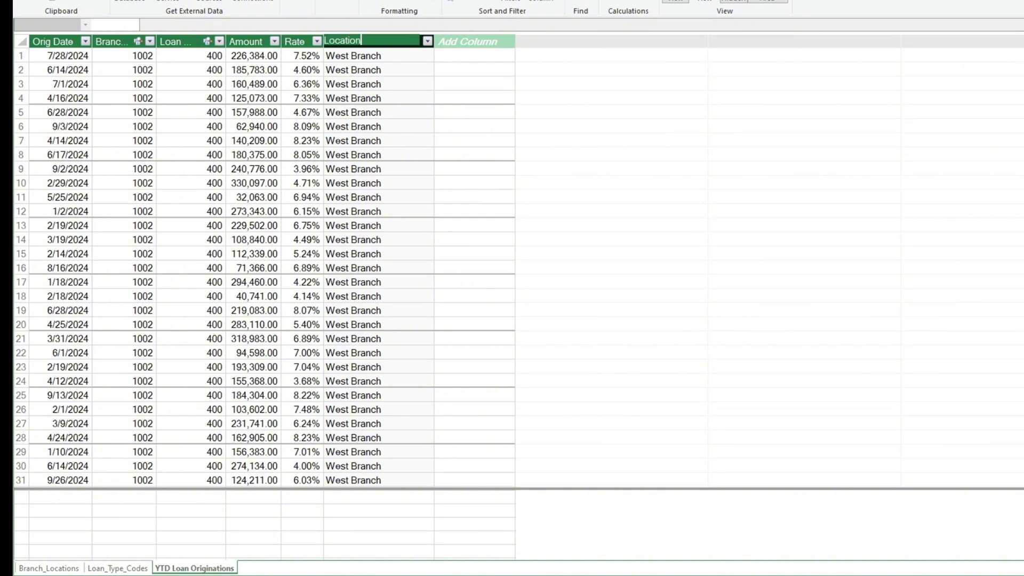
{"action": "key", "text": "Return"}
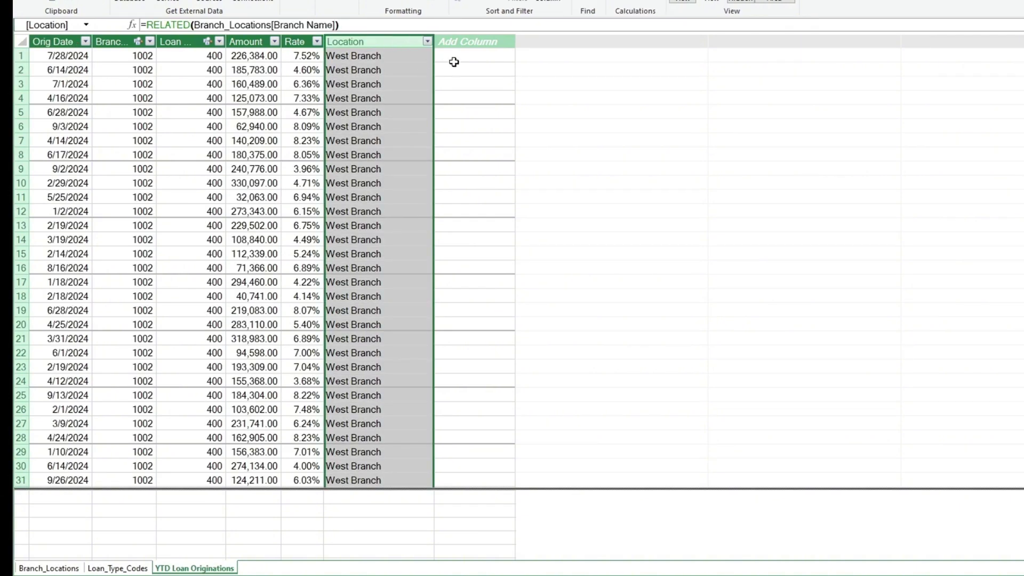
Step: Add a Loan Type column with =RELATED(Loan_Type_Codes[Loan Type])
{"action": "left_click", "coordinate": [459, 59]}
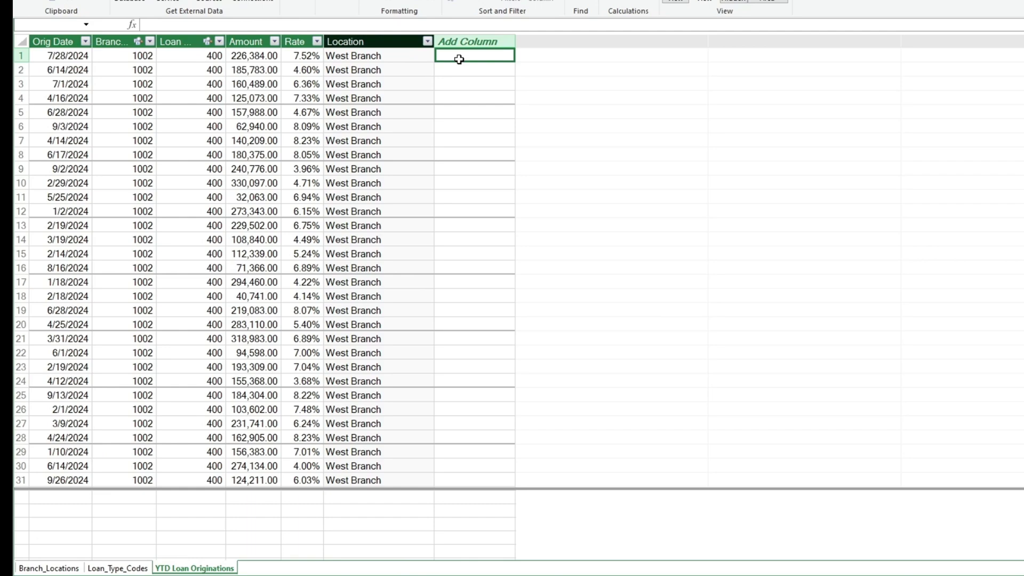
{"action": "type", "text": "=RELATED("}
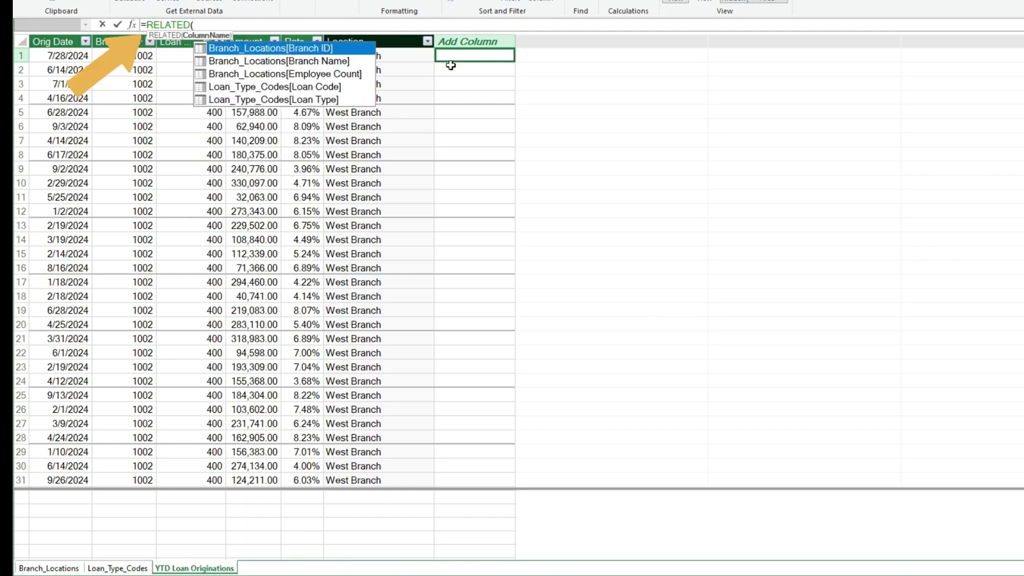
{"action": "double_click", "coordinate": [332, 101]}
{"action": "type", "text": ")"}
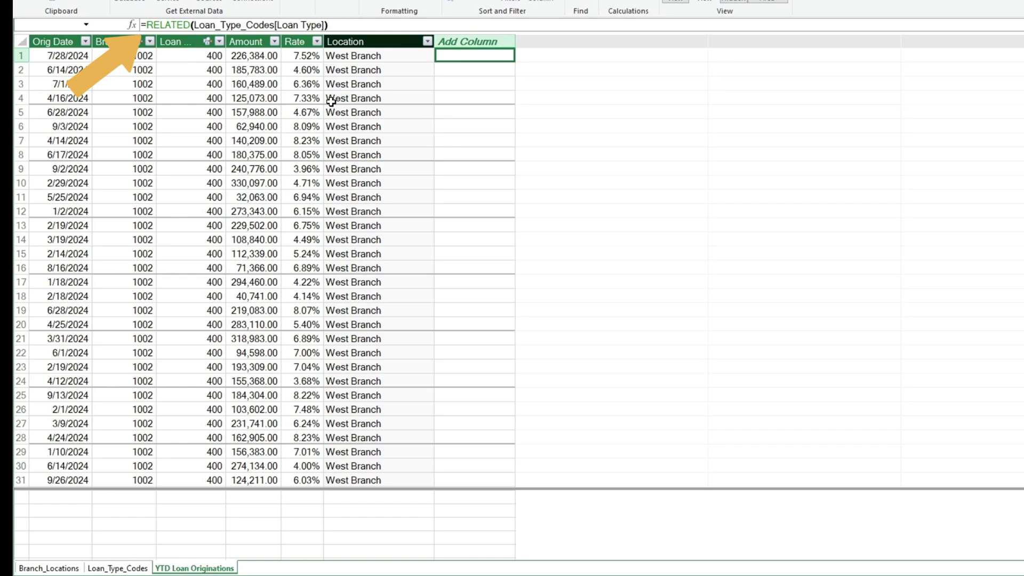
{"action": "key", "text": "Return"}
{"action": "type", "text": "Loan Type"}
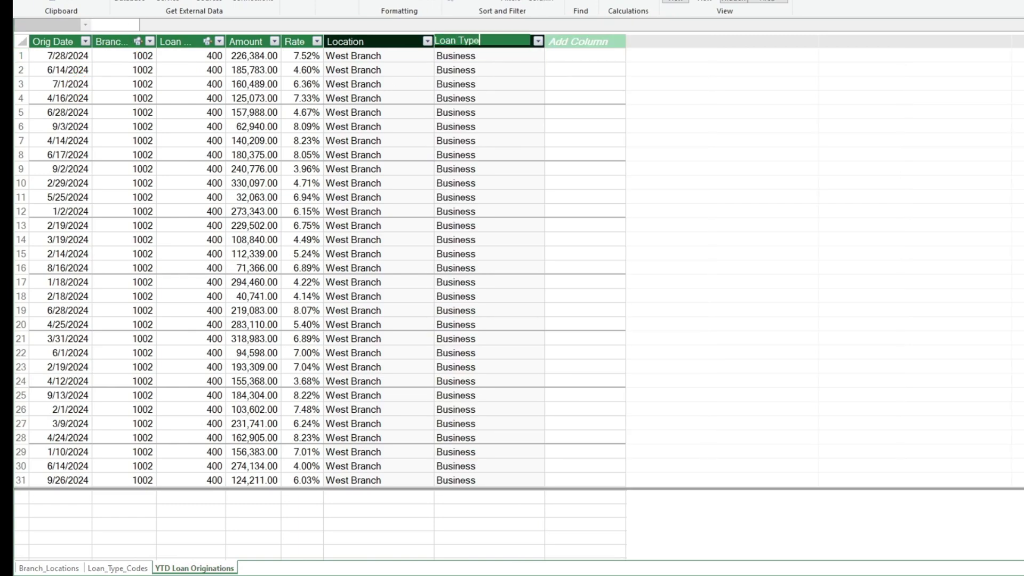
{"action": "key", "text": "Return"}
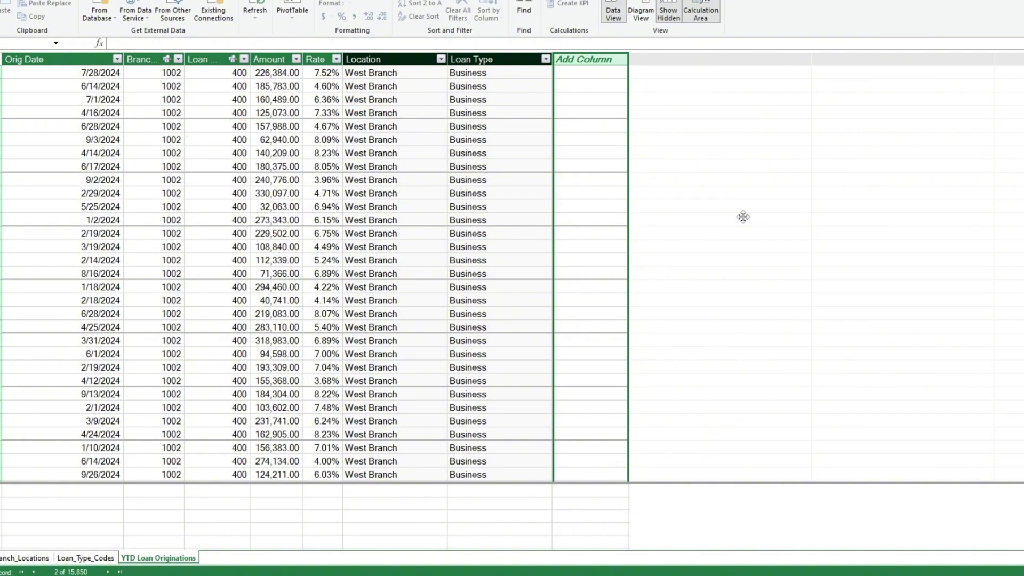
Step: Add a column multiplying [Amount] by [Rate] and name it ProductAmtRate
{"action": "left_click", "coordinate": [605, 71]}
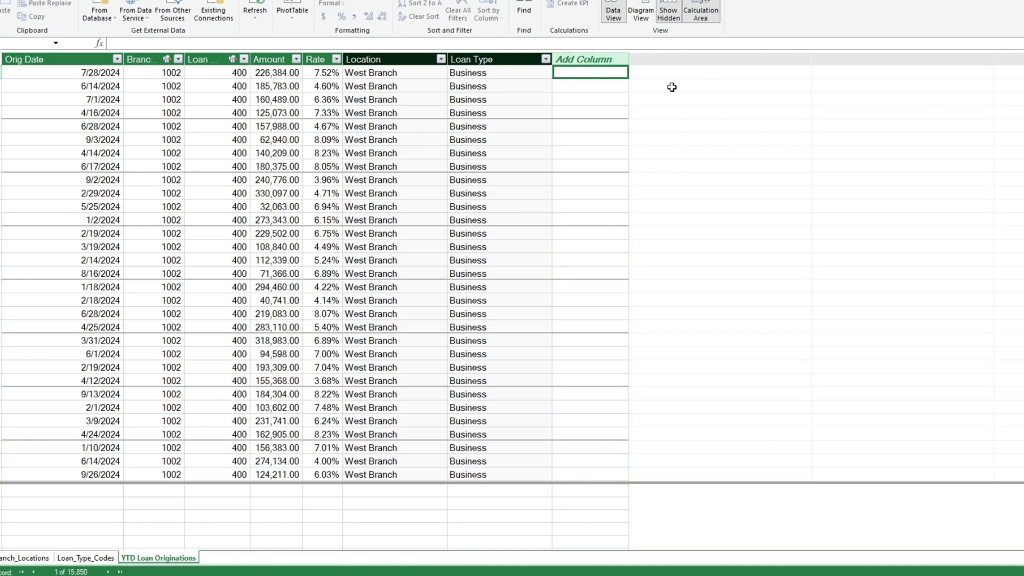
{"action": "type", "text": "="}
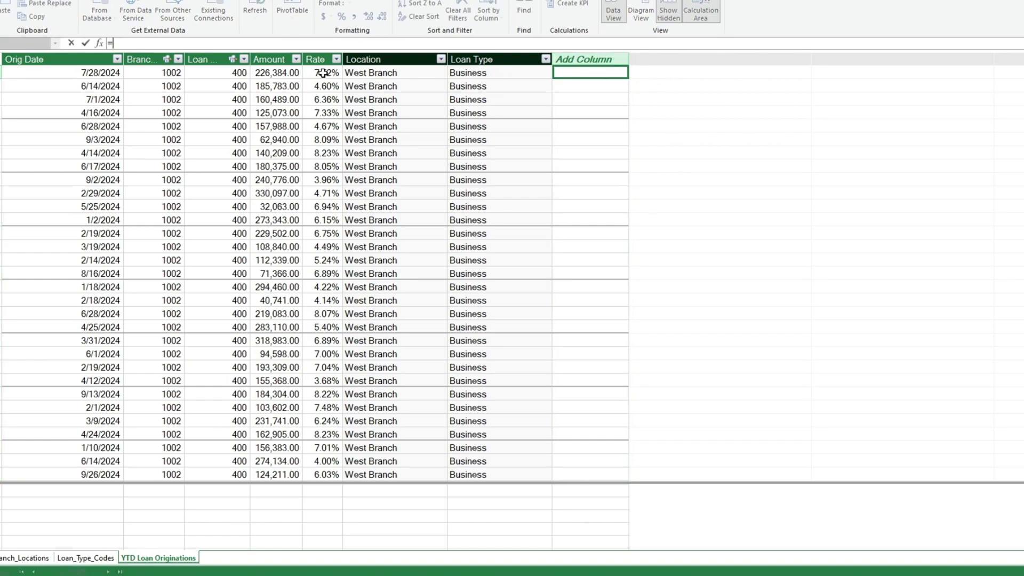
{"action": "left_click", "coordinate": [282, 72]}
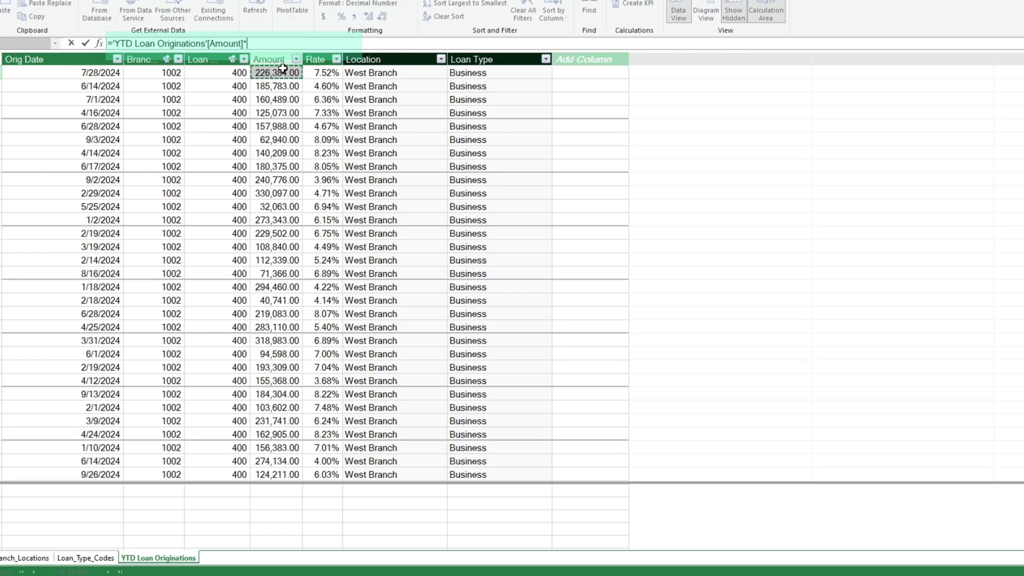
{"action": "type", "text": "*"}
{"action": "left_click", "coordinate": [316, 75]}
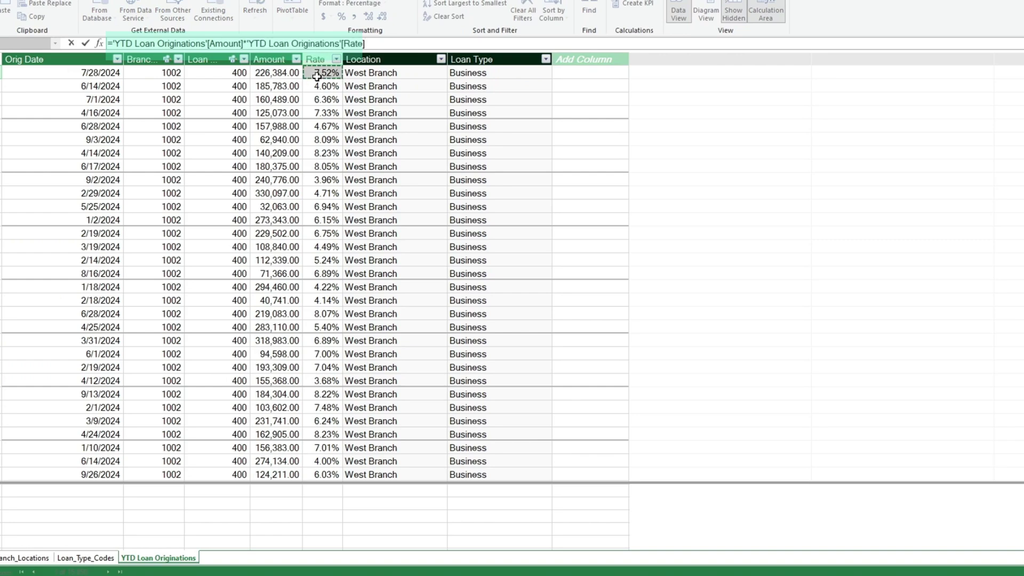
{"action": "key", "text": "Return"}
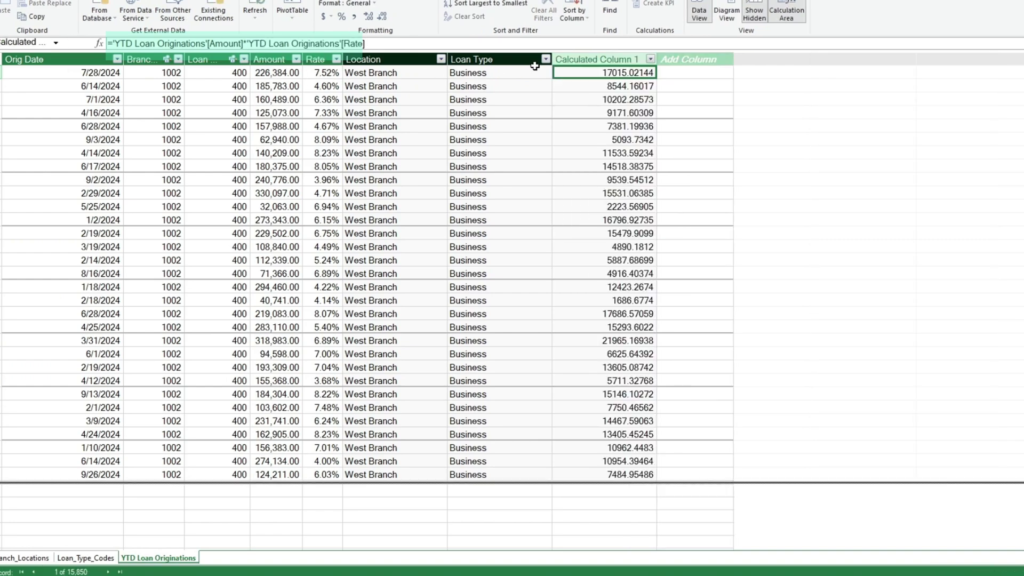
{"action": "double_click", "coordinate": [592, 60]}
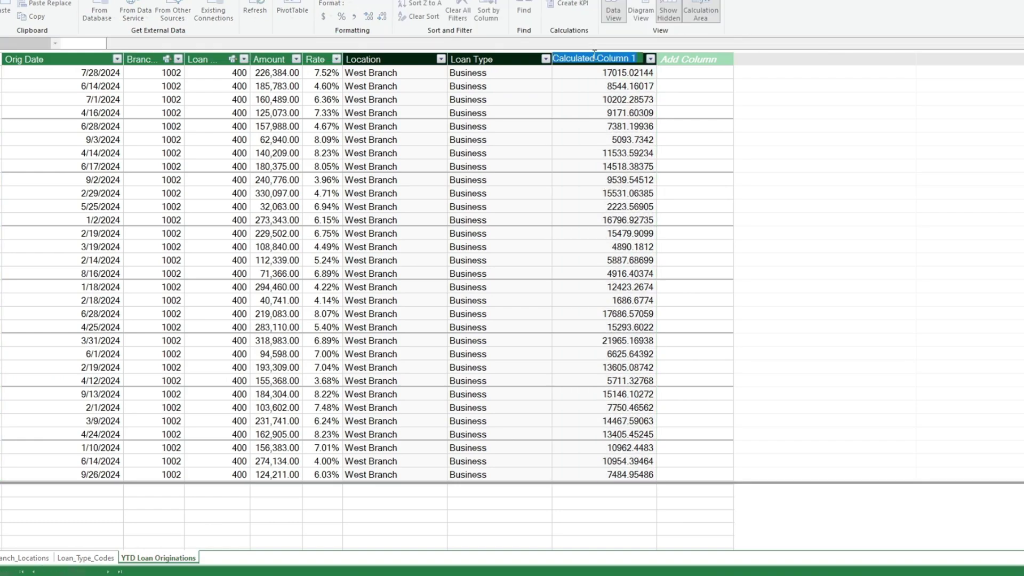
{"action": "type", "text": "ProductAmtRate"}
{"action": "key", "text": "Return"}
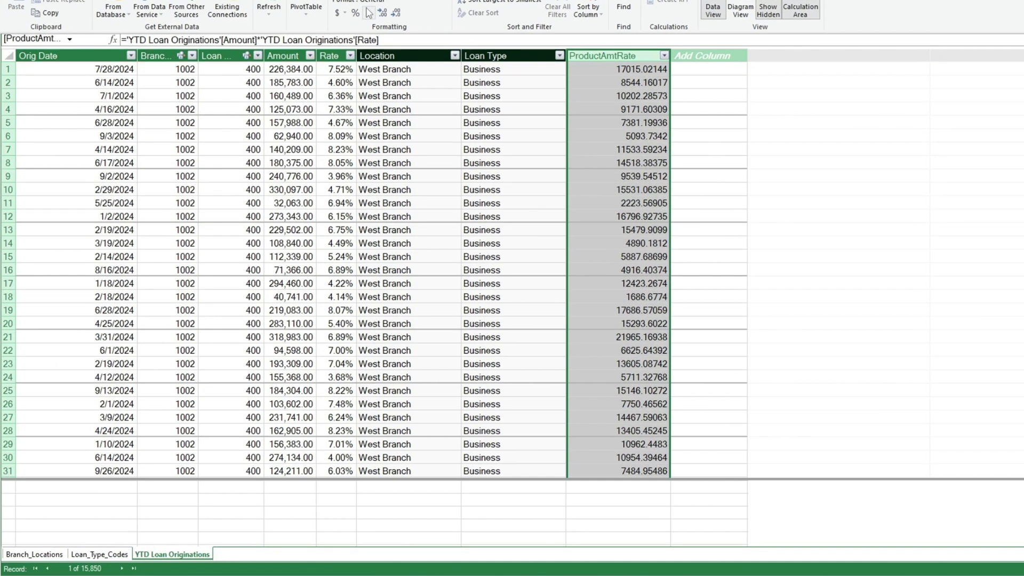
Step: Give ProductAmtRate comma format and enter a measure =SUM([ProductAmtRate])/SUM([Amount]) in the Calculation Area
{"action": "left_click", "coordinate": [368, 13]}
{"action": "left_click", "coordinate": [130, 492]}
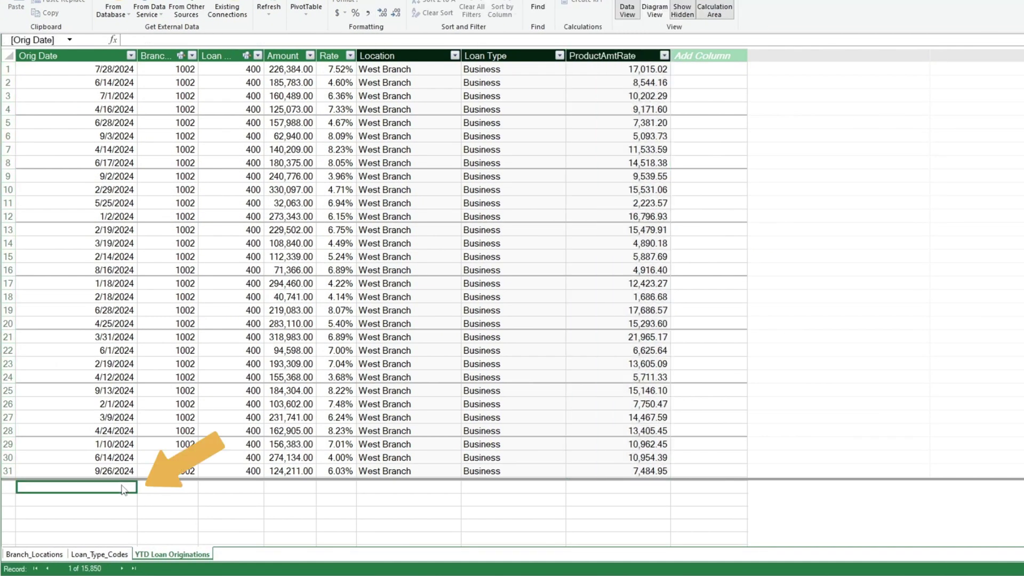
{"action": "type", "text": "="}
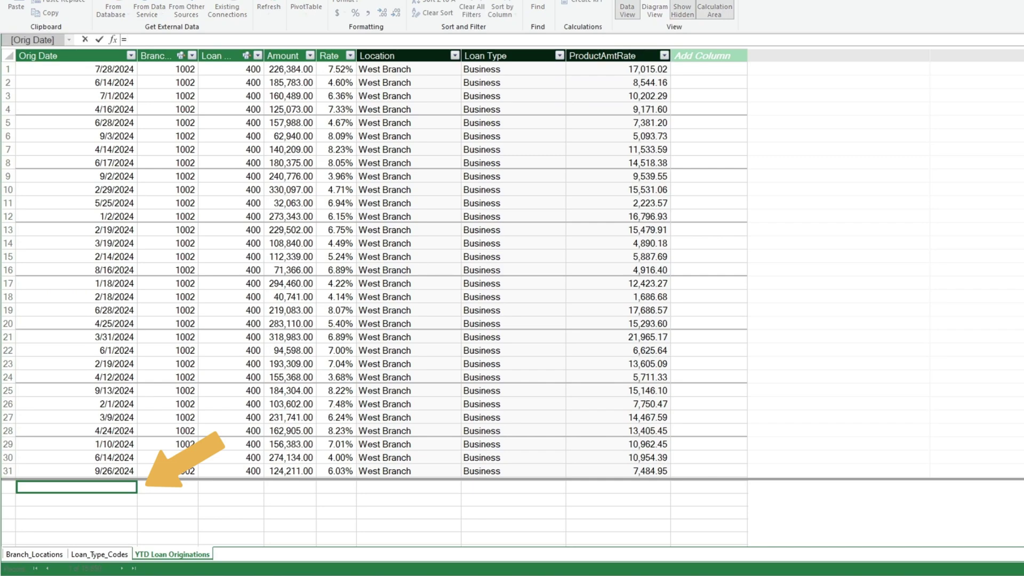
{"action": "type", "text": "Sum"}
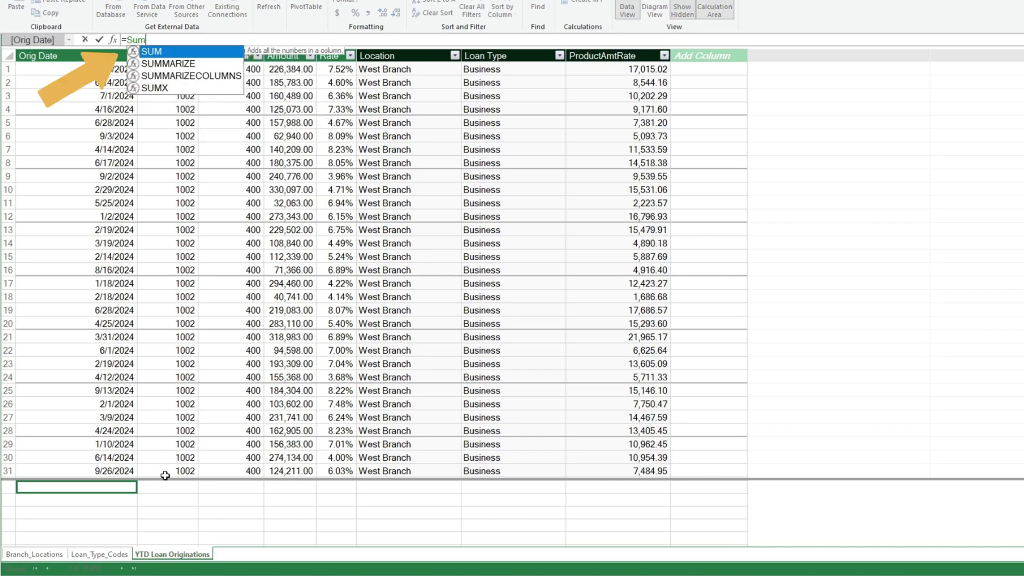
{"action": "key", "text": "Tab"}
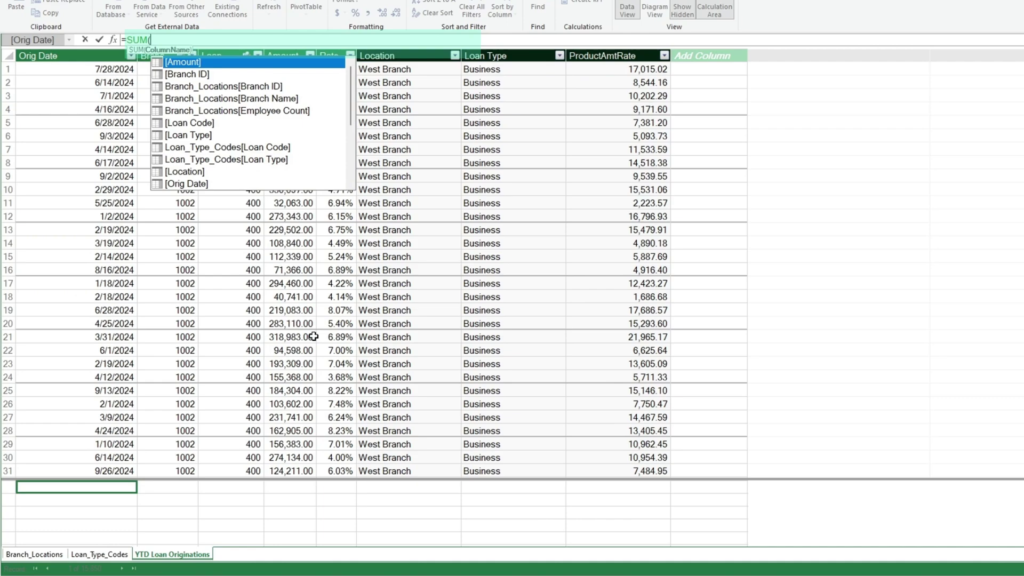
{"action": "scroll", "coordinate": [290, 147], "scroll_direction": "down", "scroll_amount": 4}
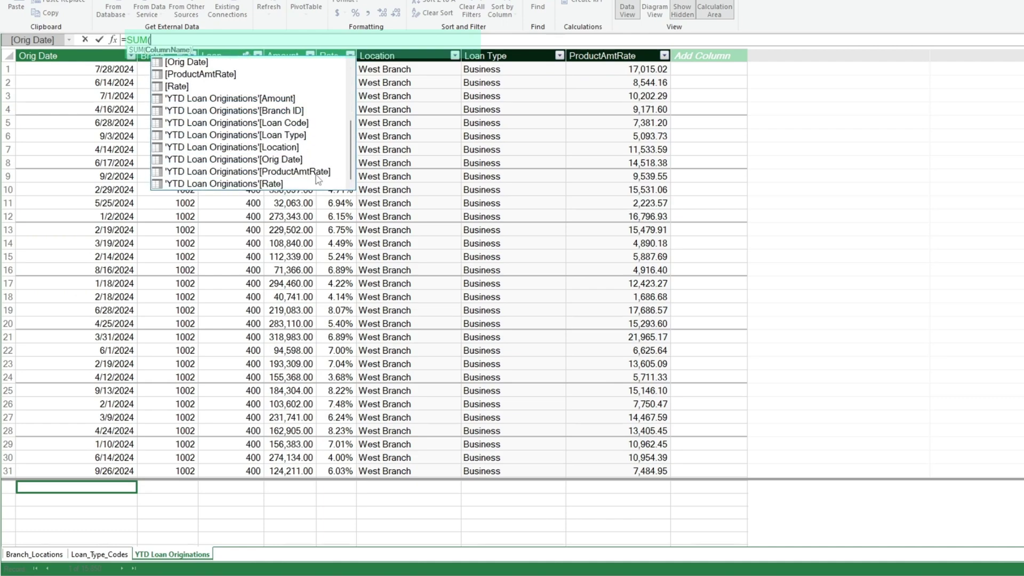
{"action": "double_click", "coordinate": [320, 172]}
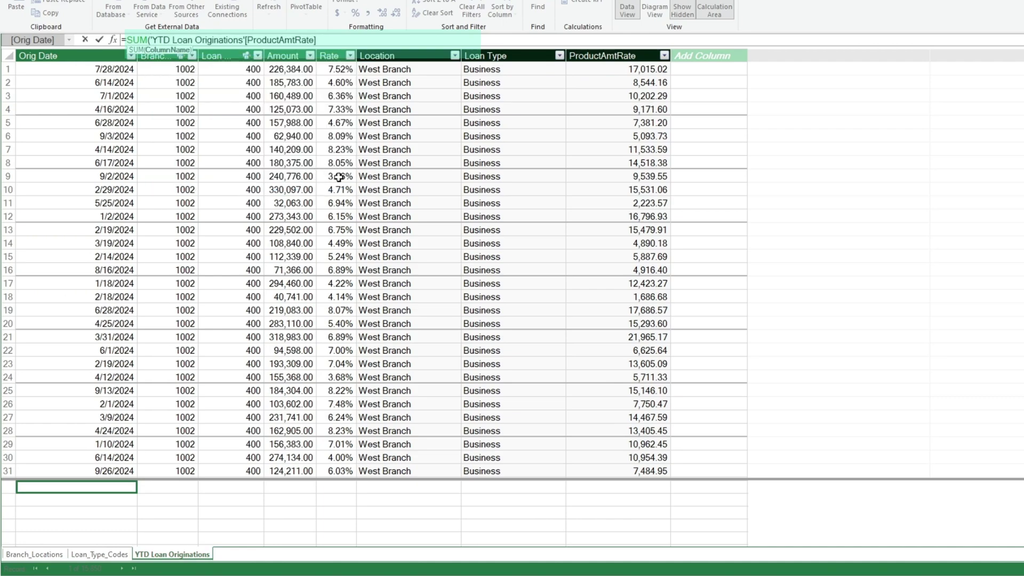
{"action": "type", "text": ")/SUM("}
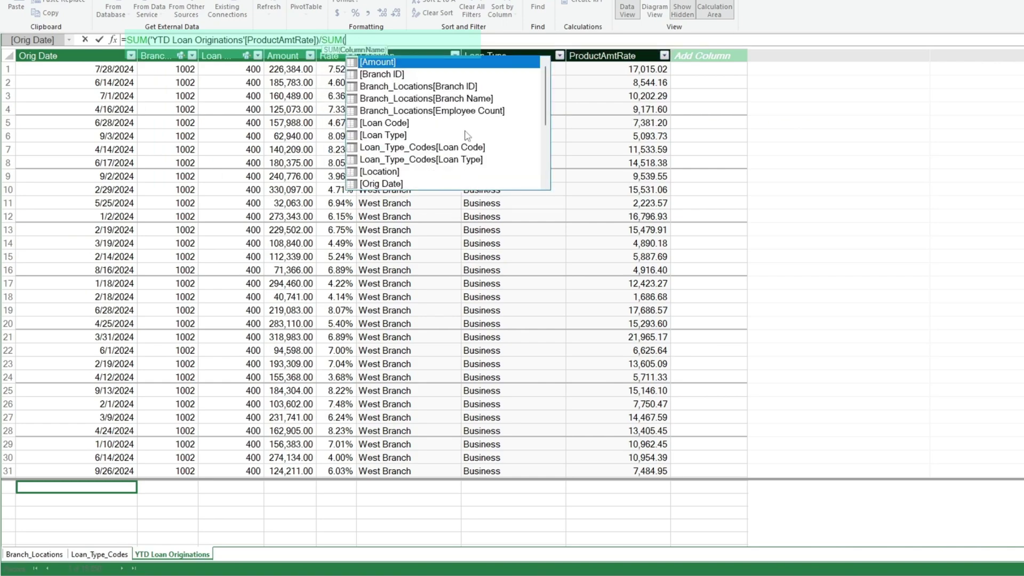
{"action": "scroll", "coordinate": [478, 109], "scroll_direction": "down", "scroll_amount": 4}
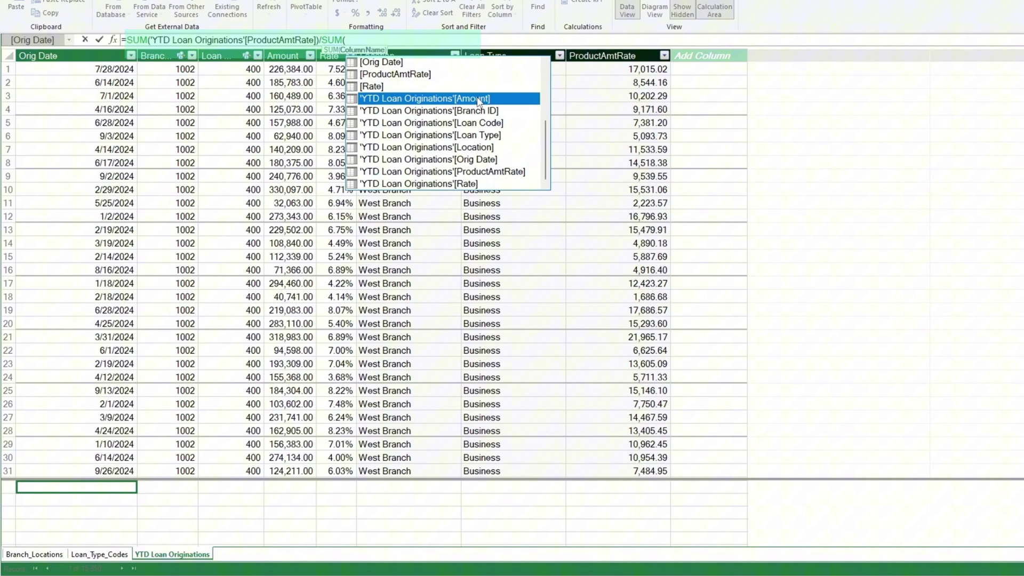
{"action": "double_click", "coordinate": [480, 98]}
{"action": "type", "text": ")"}
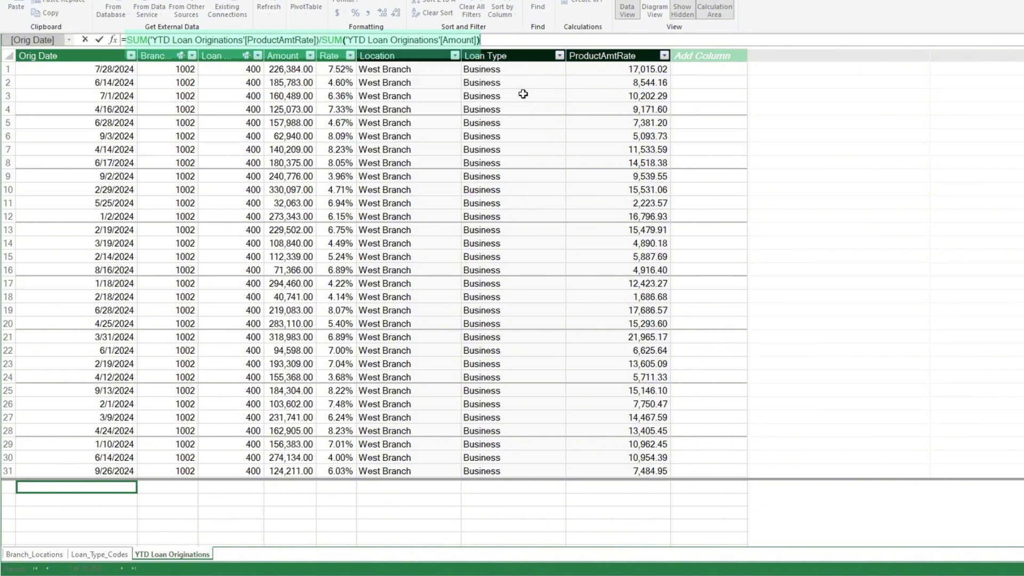
{"action": "key", "text": "Return"}
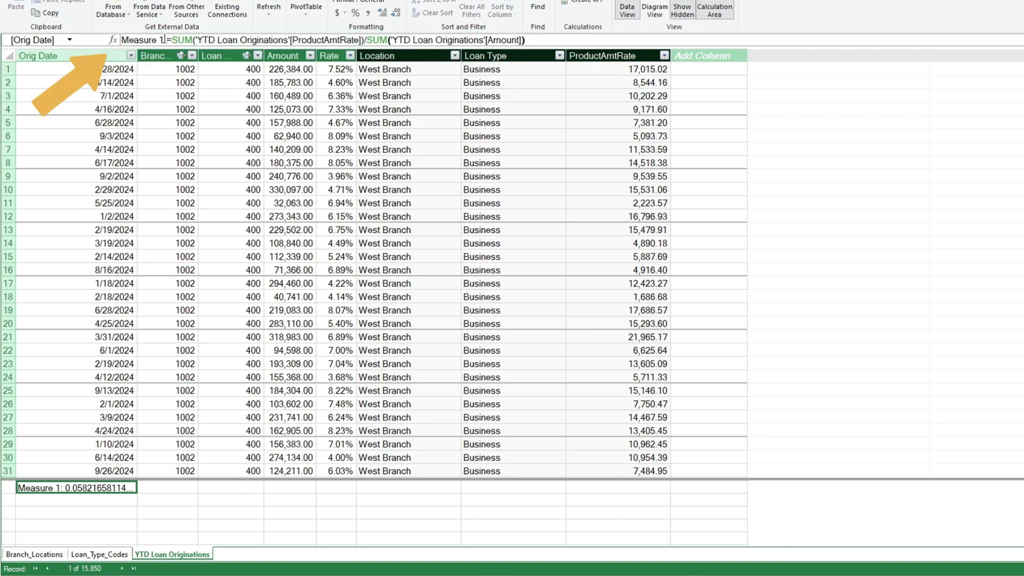
Step: Rename the measure WAVG and format it as a percentage, showing 5.82%
{"action": "left_click_drag", "start_coordinate": [164, 40], "coordinate": [122, 39]}
{"action": "key", "text": "BackSpace"}
{"action": "type", "text": "WA"}
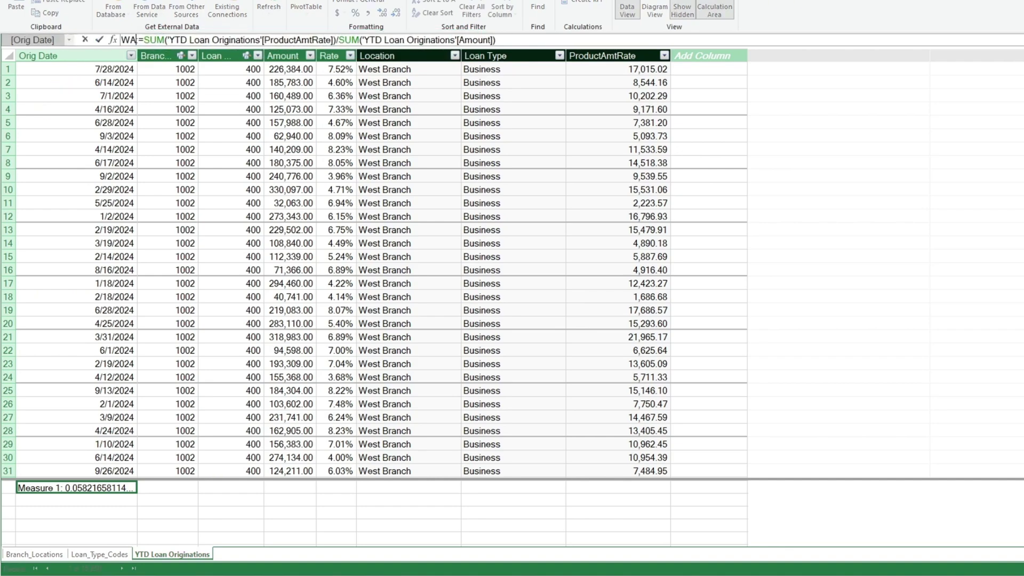
{"action": "type", "text": "VG"}
{"action": "key", "text": "Return"}
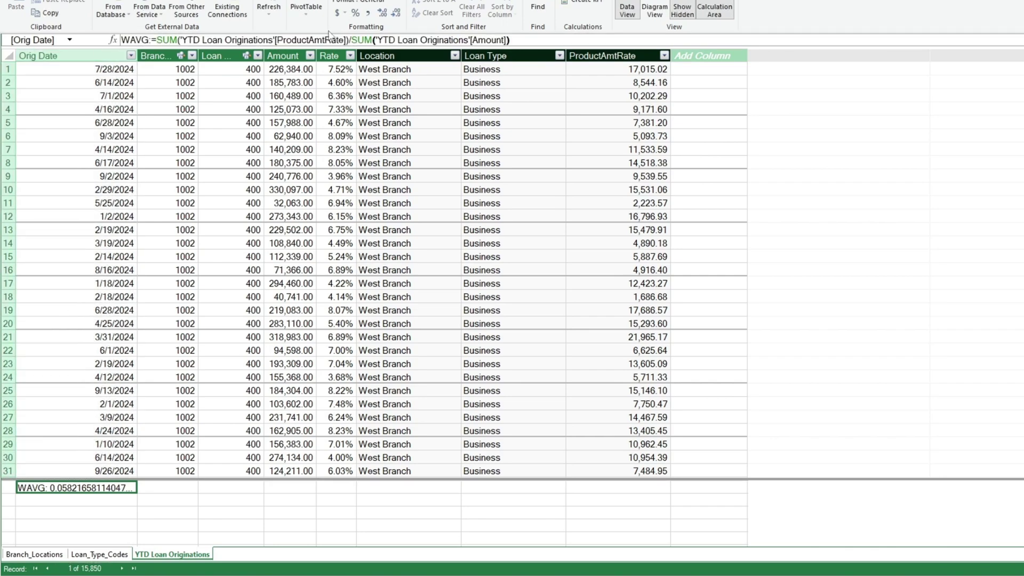
{"action": "left_click", "coordinate": [355, 13]}
{"action": "left_click", "coordinate": [117, 500]}
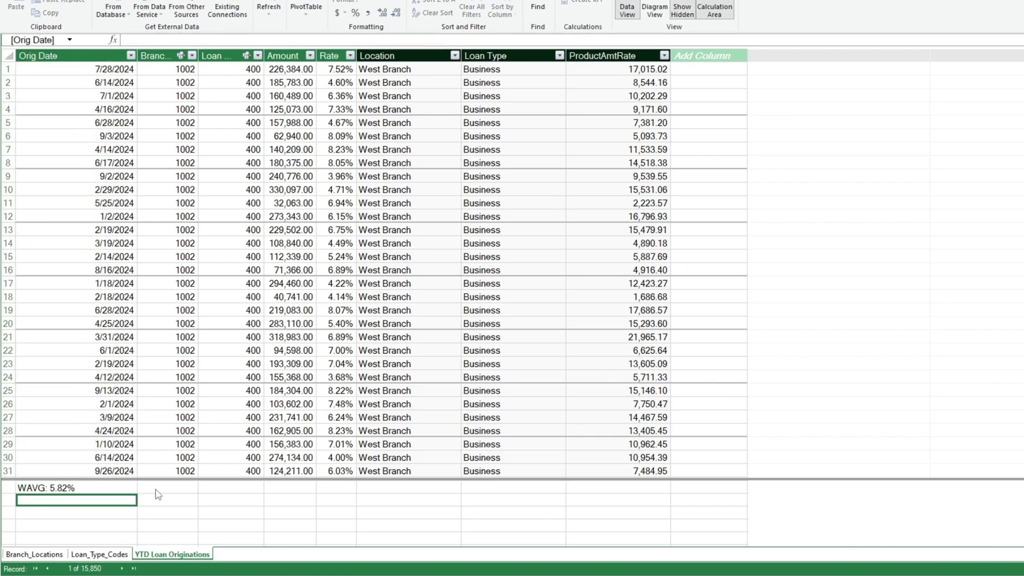
{"action": "type", "text": "=SUM("}
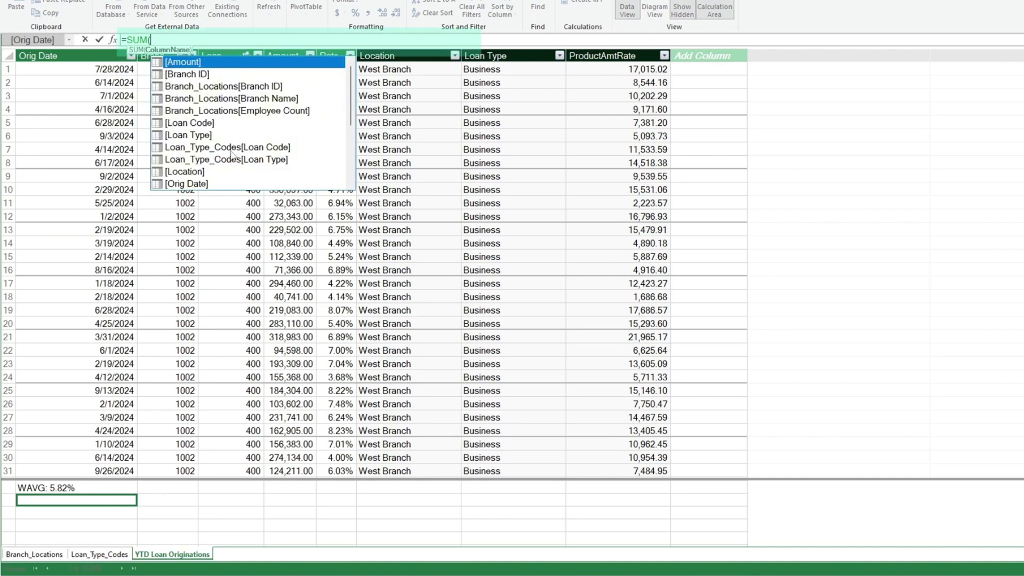
Step: Create VolPerEmp as =SUM([Amount])/SUM(Branch_Locations[Employee Count]) in comma format, showing 52,838,035.28
{"action": "scroll", "coordinate": [267, 123], "scroll_direction": "down", "scroll_amount": 3}
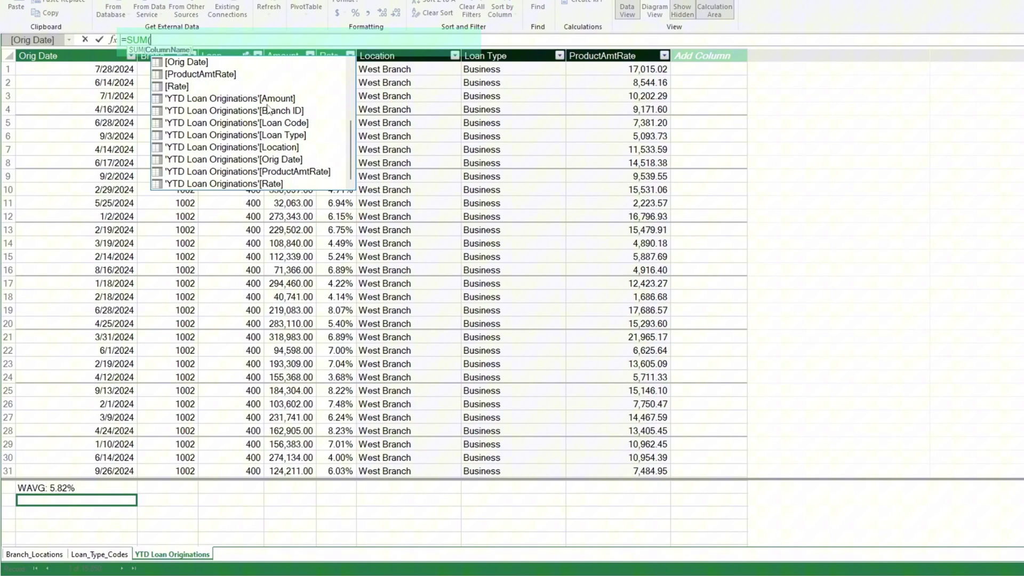
{"action": "double_click", "coordinate": [270, 99]}
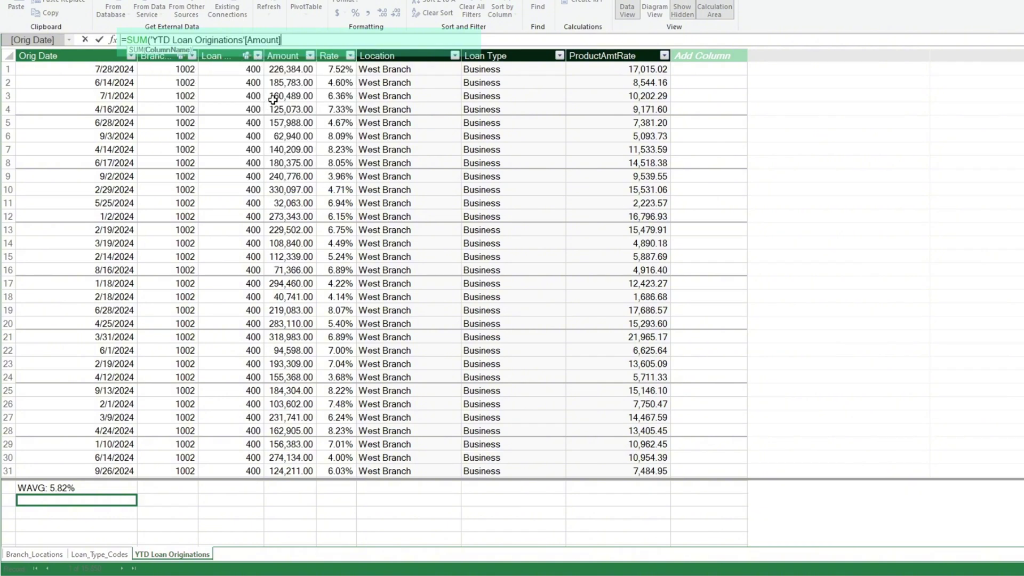
{"action": "type", "text": ")/SUM("}
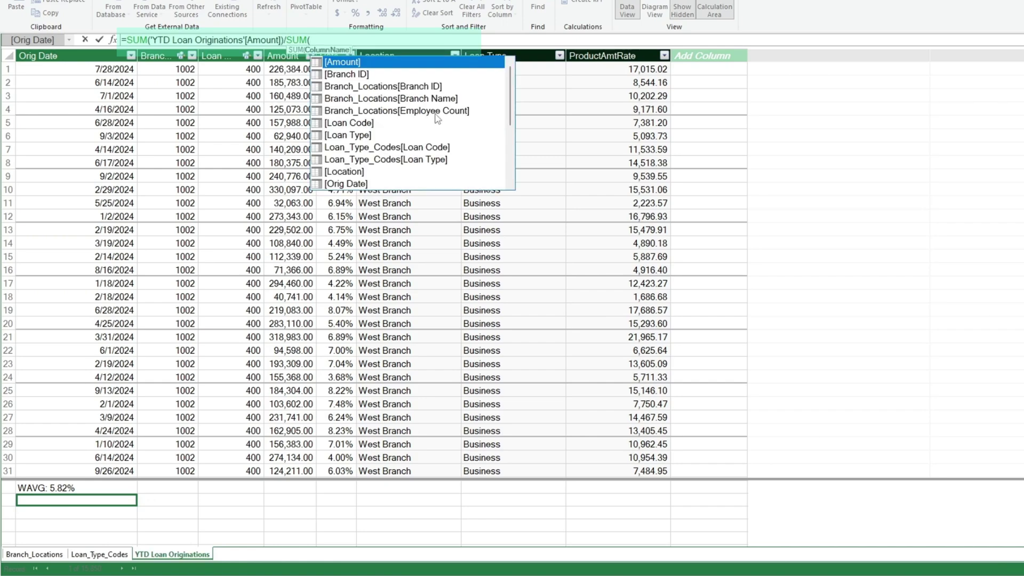
{"action": "double_click", "coordinate": [436, 111]}
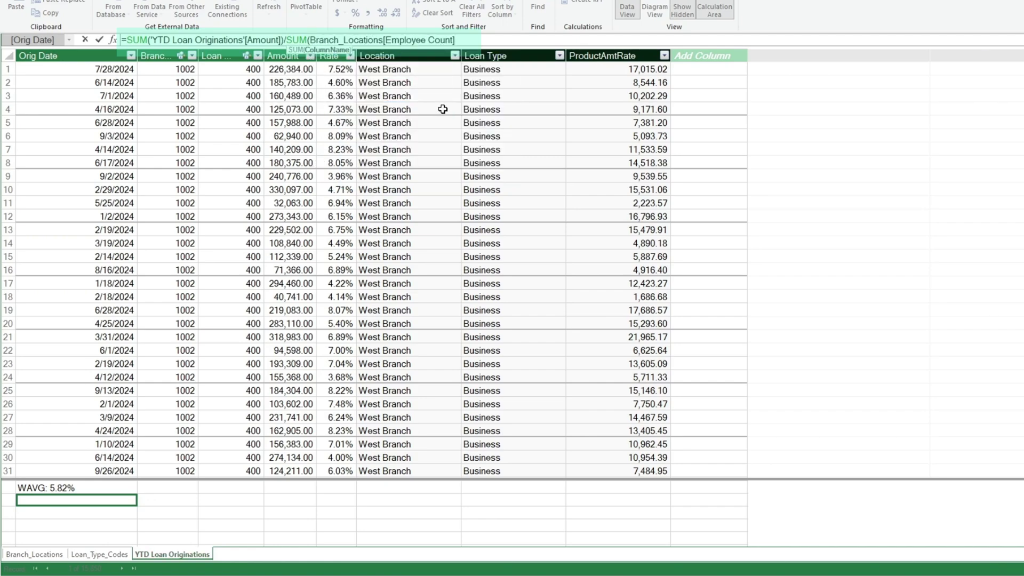
{"action": "type", "text": ")"}
{"action": "key", "text": "Return"}
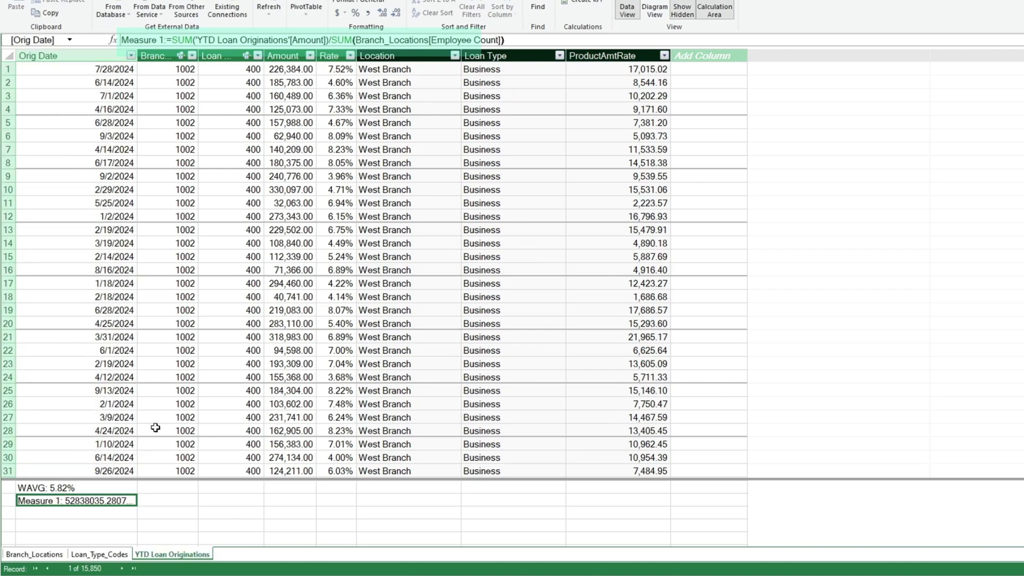
{"action": "left_click", "coordinate": [373, 16]}
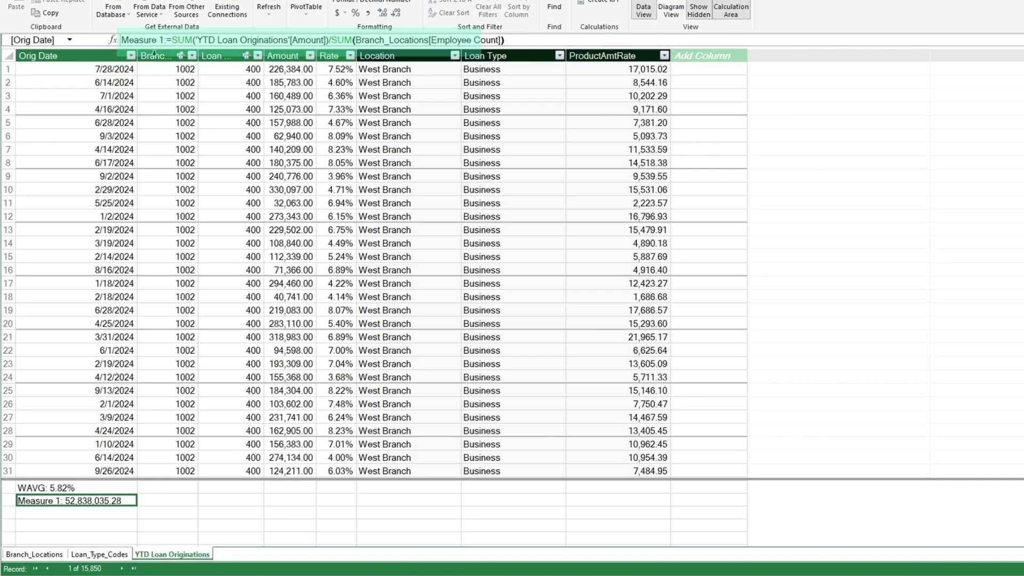
{"action": "left_click_drag", "start_coordinate": [165, 40], "coordinate": [121, 40]}
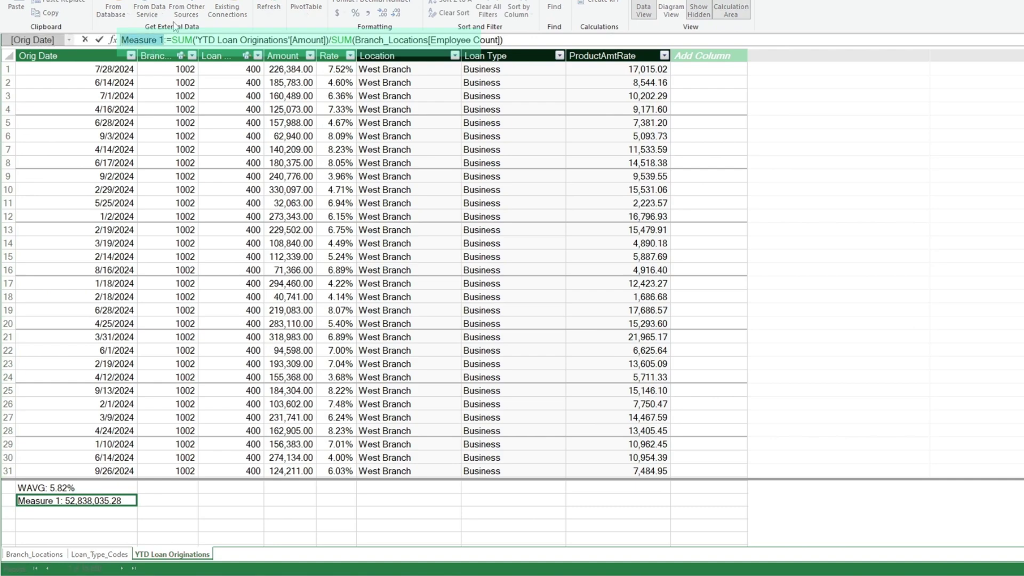
{"action": "type", "text": "VolPer"}
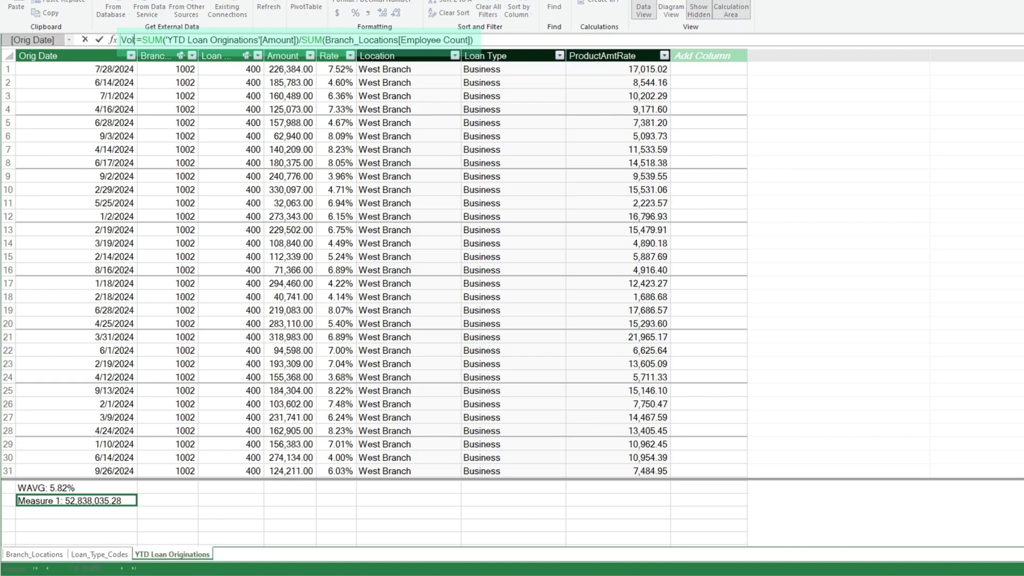
{"action": "type", "text": "Emp:"}
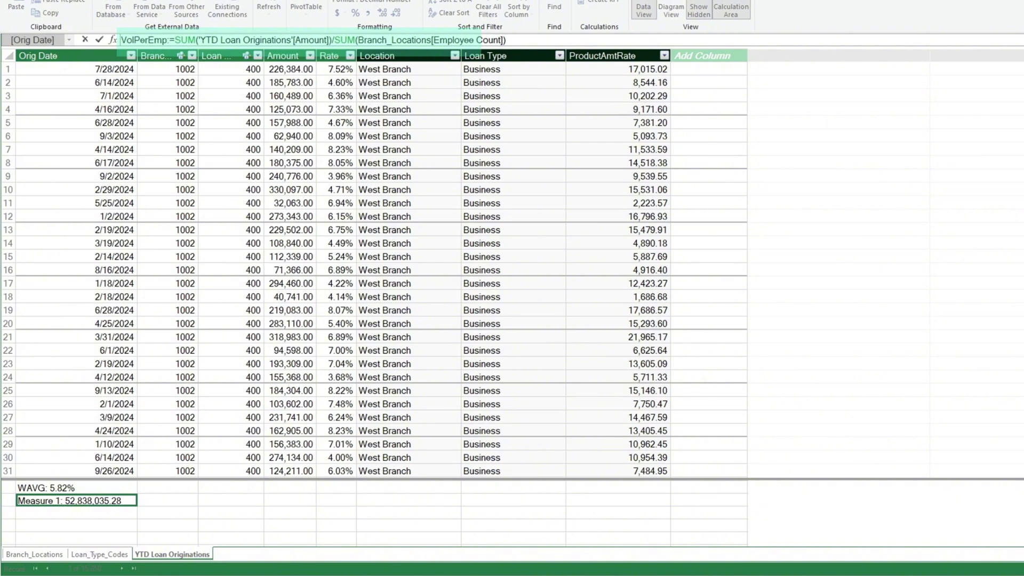
{"action": "key", "text": "Return"}
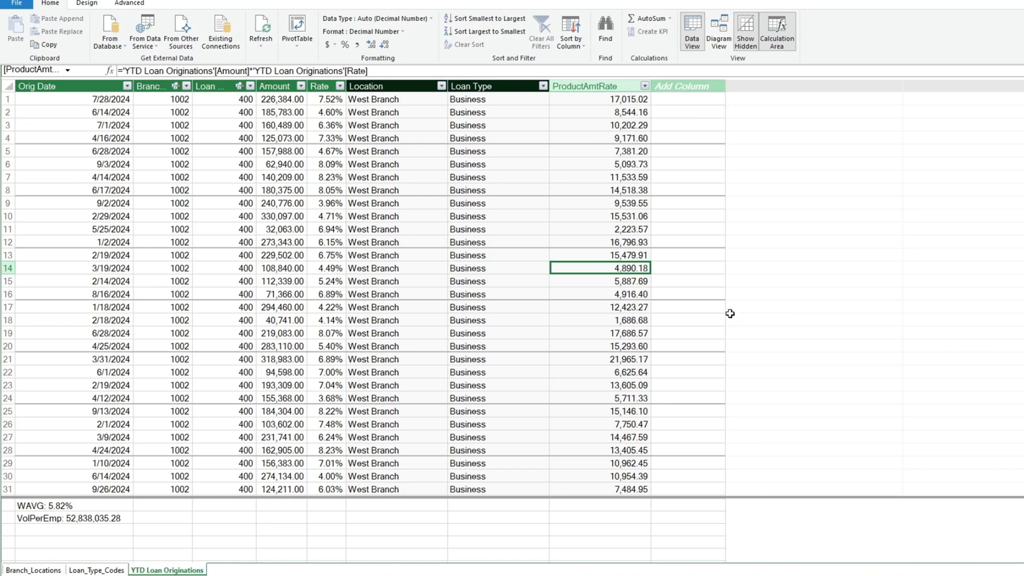
Step: Insert an empty PivotTable from the Data Model at Sheet1!C3 in the Excel workbook
{"action": "mouse_move", "coordinate": [674, 575]}
{"action": "left_click", "coordinate": [638, 573]}
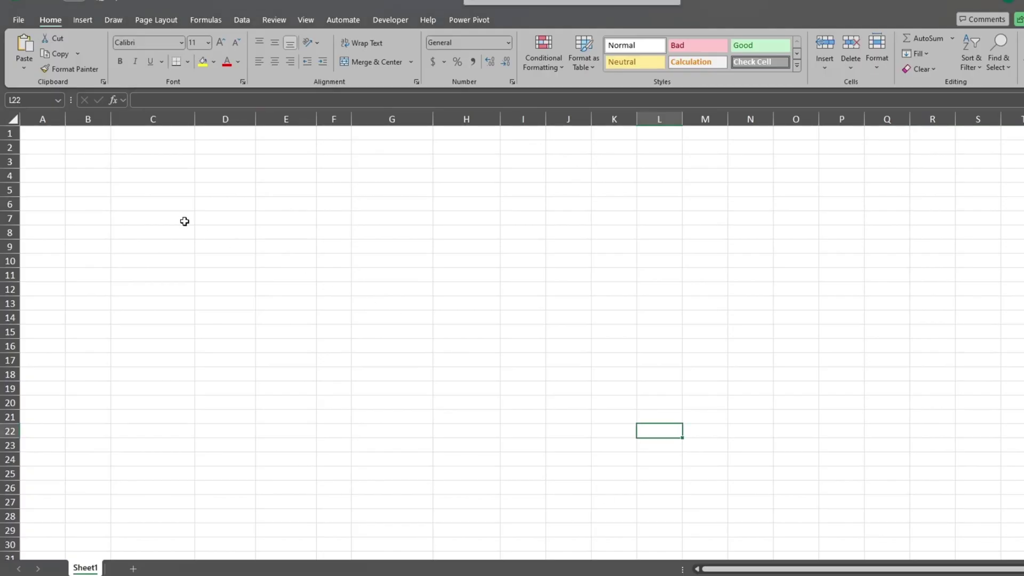
{"action": "left_click", "coordinate": [164, 160]}
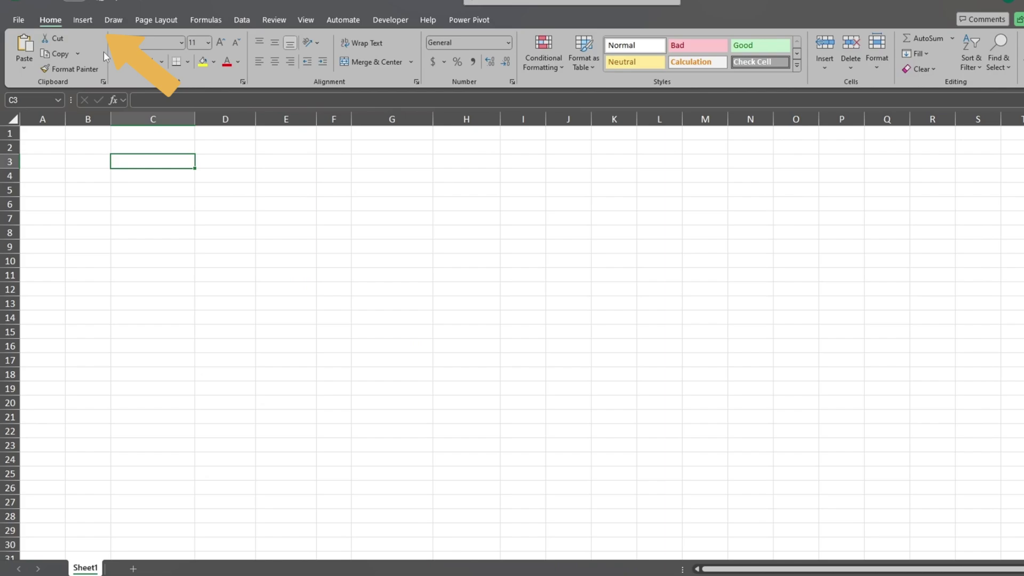
{"action": "left_click", "coordinate": [83, 19]}
{"action": "left_click", "coordinate": [37, 66]}
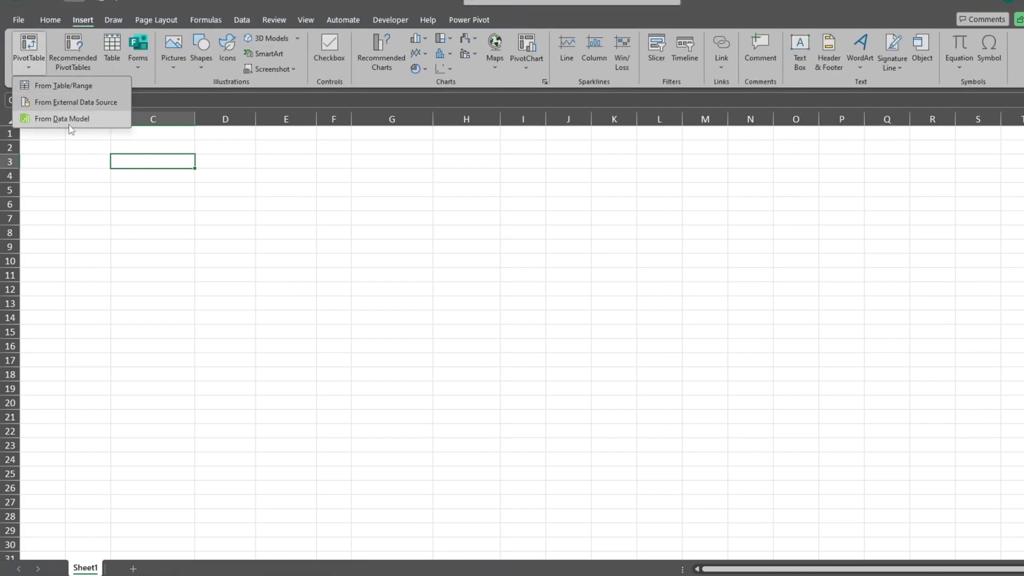
{"action": "left_click", "coordinate": [83, 119]}
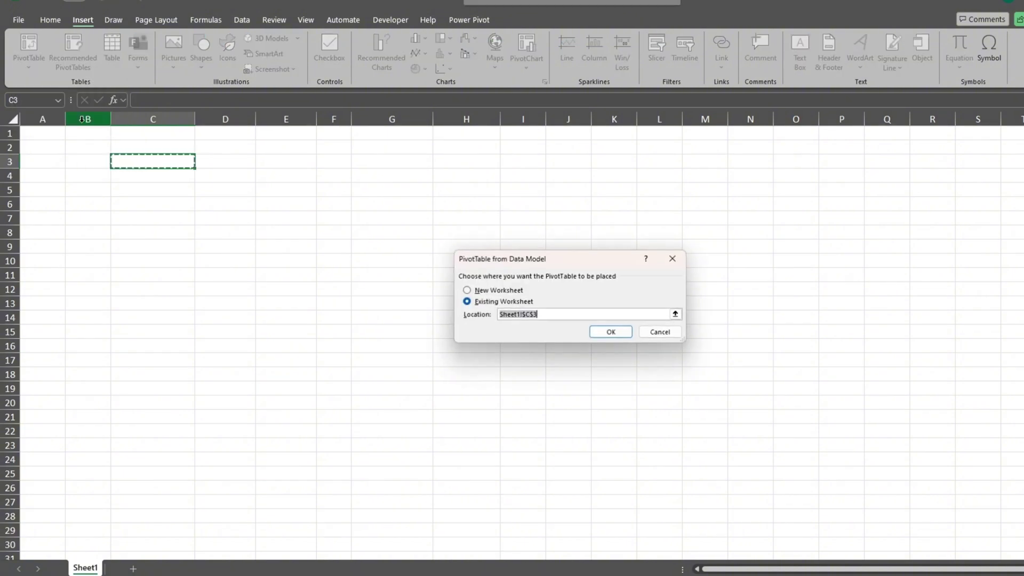
{"action": "left_click", "coordinate": [611, 333]}
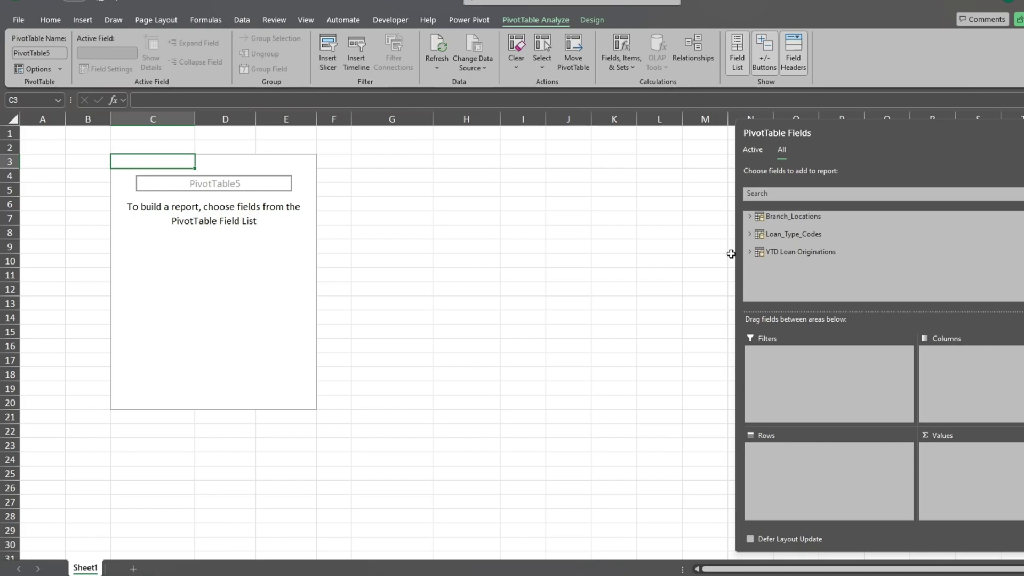
Step: Float the PivotTable Fields pane and expand the Branch_Locations, Loan_Type_Codes and YTD Loan Originations tables
{"action": "left_click_drag", "start_coordinate": [835, 133], "coordinate": [855, 125]}
{"action": "left_click", "coordinate": [687, 212]}
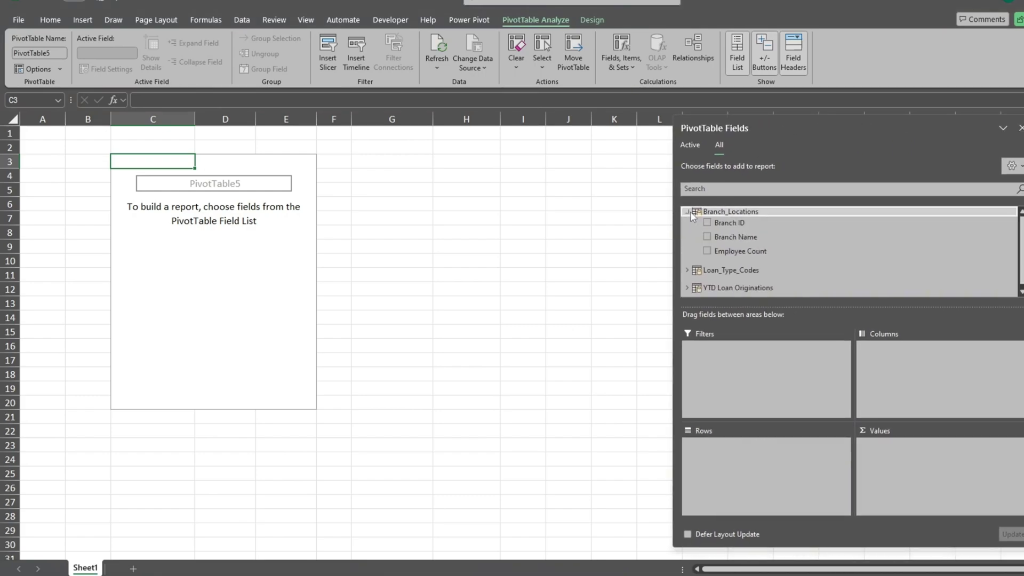
{"action": "left_click", "coordinate": [687, 266]}
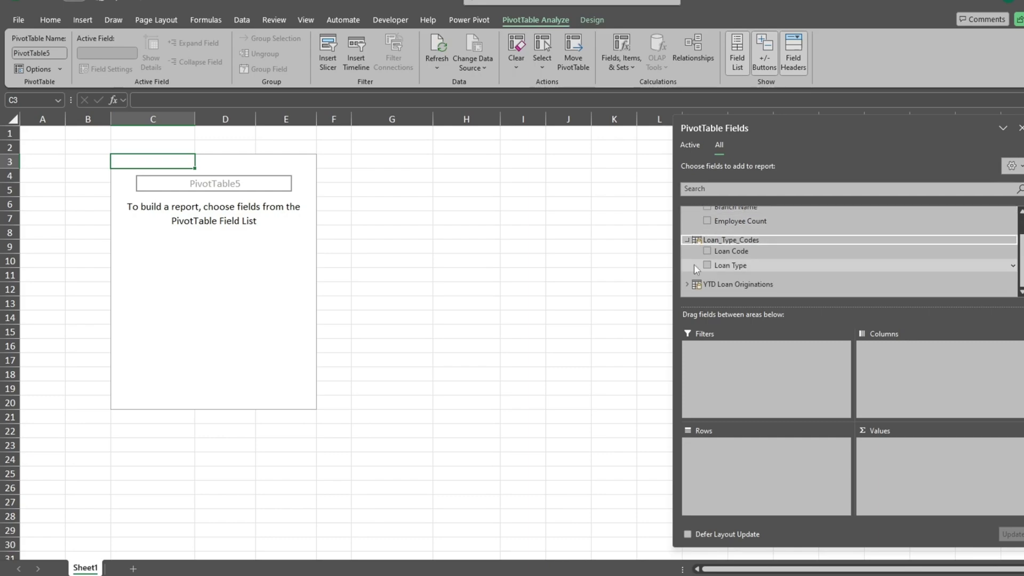
{"action": "left_click", "coordinate": [687, 284]}
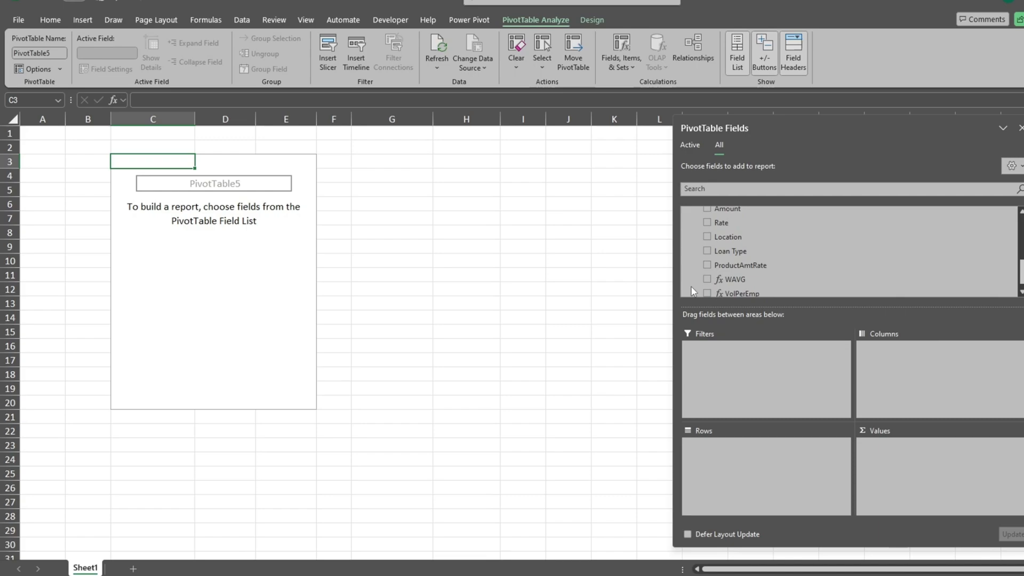
Step: Nest Location, Employee Count and Loan Type in the Rows area, in that order
{"action": "scroll", "coordinate": [716, 289], "scroll_direction": "up", "scroll_amount": 1}
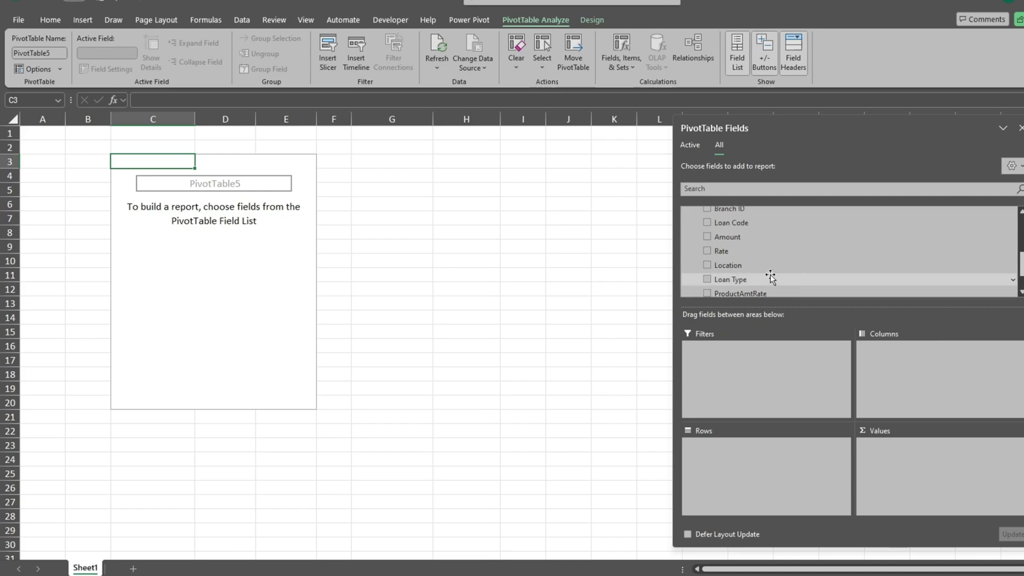
{"action": "left_click", "coordinate": [744, 266]}
{"action": "left_click_drag", "start_coordinate": [743, 315], "coordinate": [728, 448]}
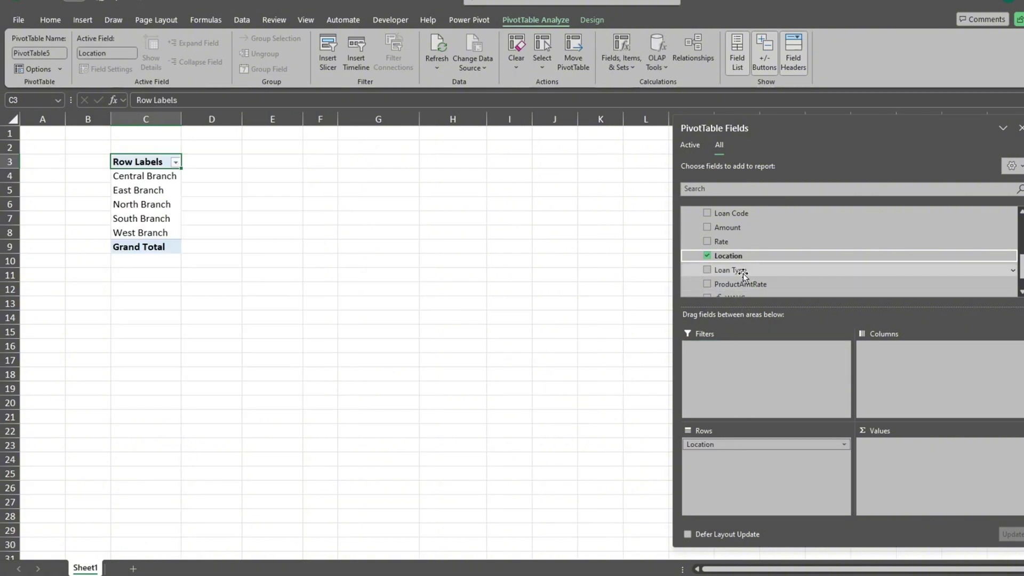
{"action": "scroll", "coordinate": [766, 274], "scroll_direction": "up", "scroll_amount": 4}
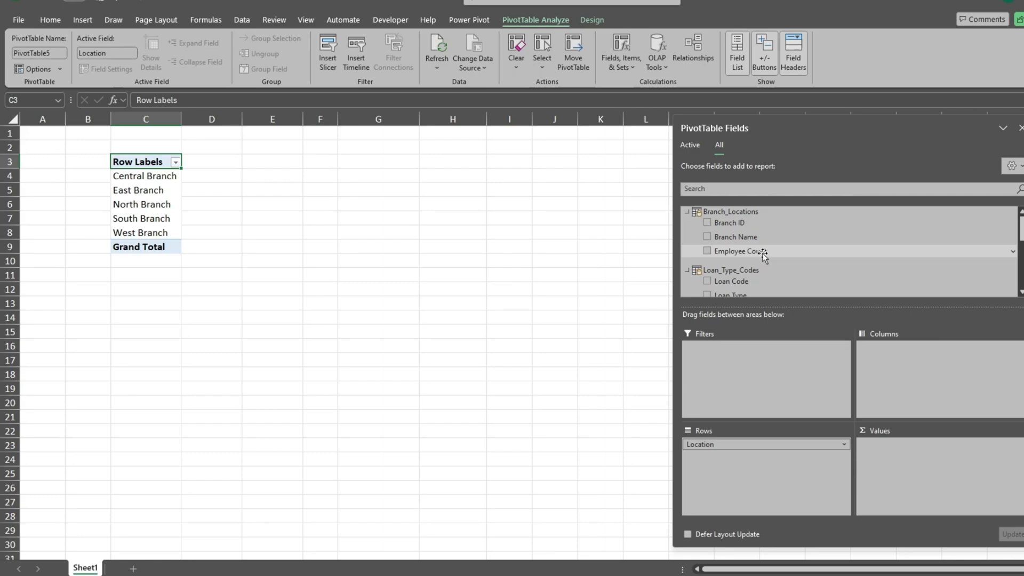
{"action": "left_click_drag", "start_coordinate": [755, 252], "coordinate": [743, 468]}
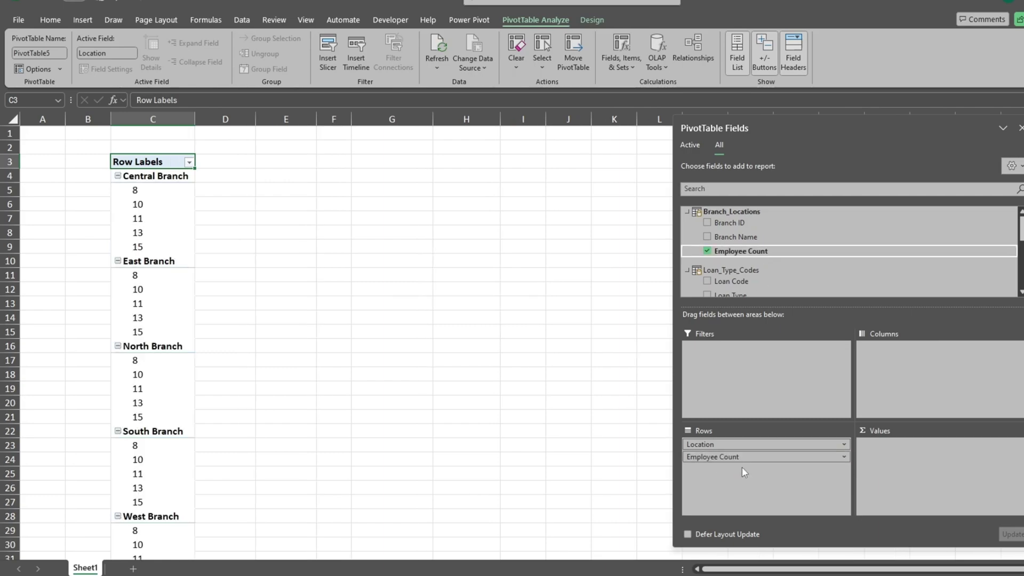
{"action": "scroll", "coordinate": [729, 264], "scroll_direction": "down", "scroll_amount": 5}
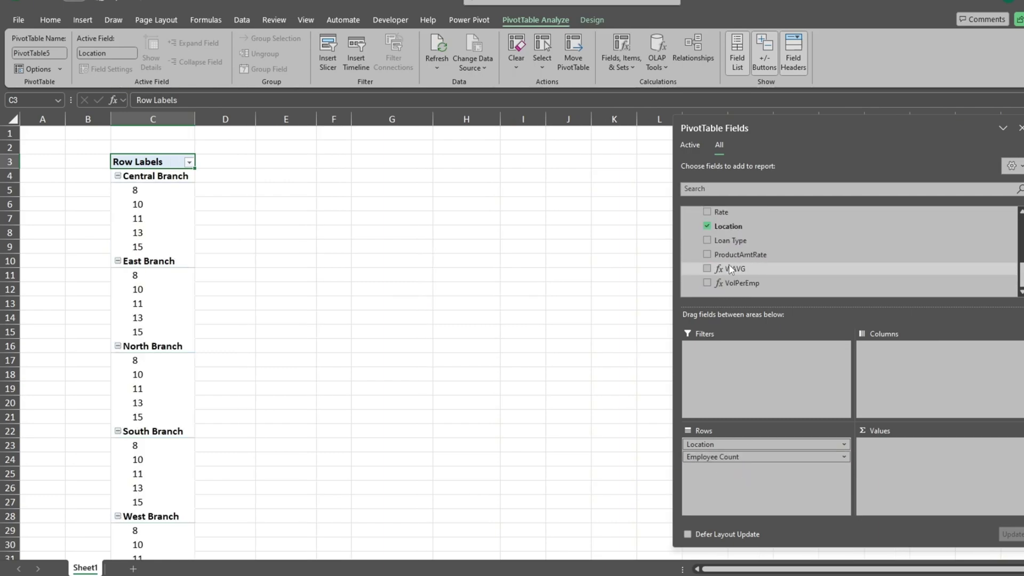
{"action": "left_click_drag", "start_coordinate": [730, 243], "coordinate": [737, 483]}
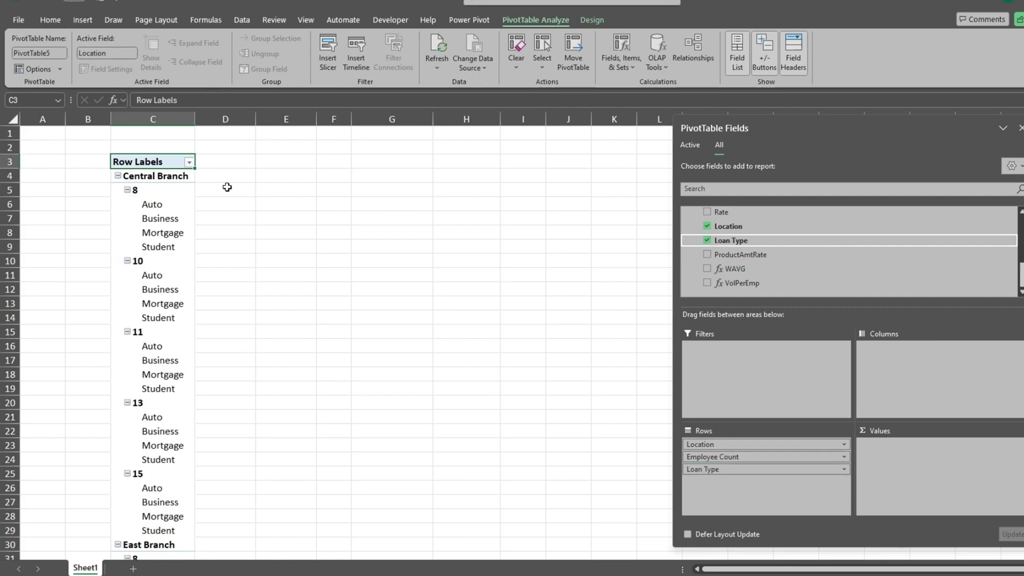
Step: Switch the pivot's report layout to Tabular Form
{"action": "left_click", "coordinate": [177, 198]}
{"action": "left_click", "coordinate": [593, 20]}
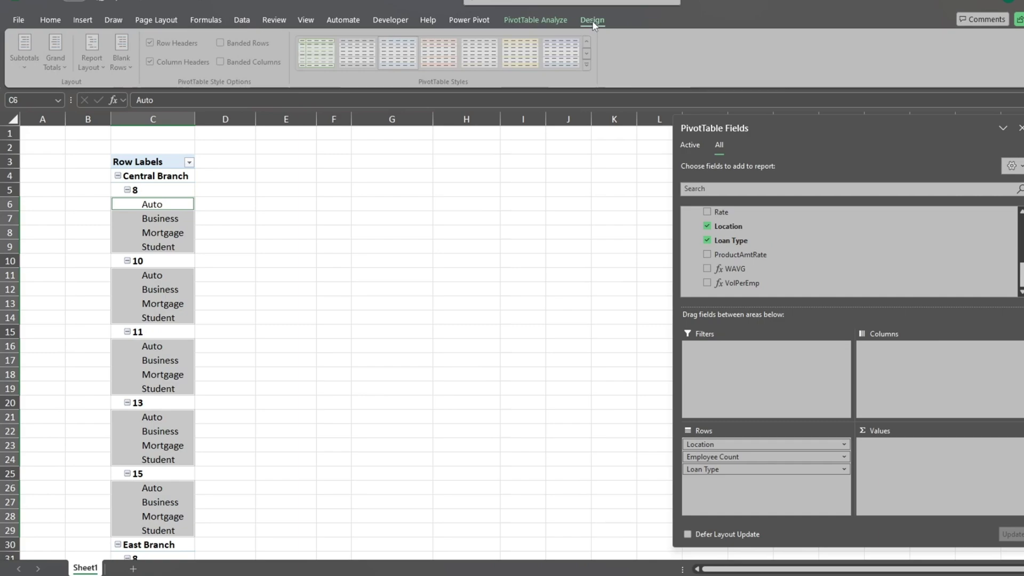
{"action": "left_click", "coordinate": [96, 63]}
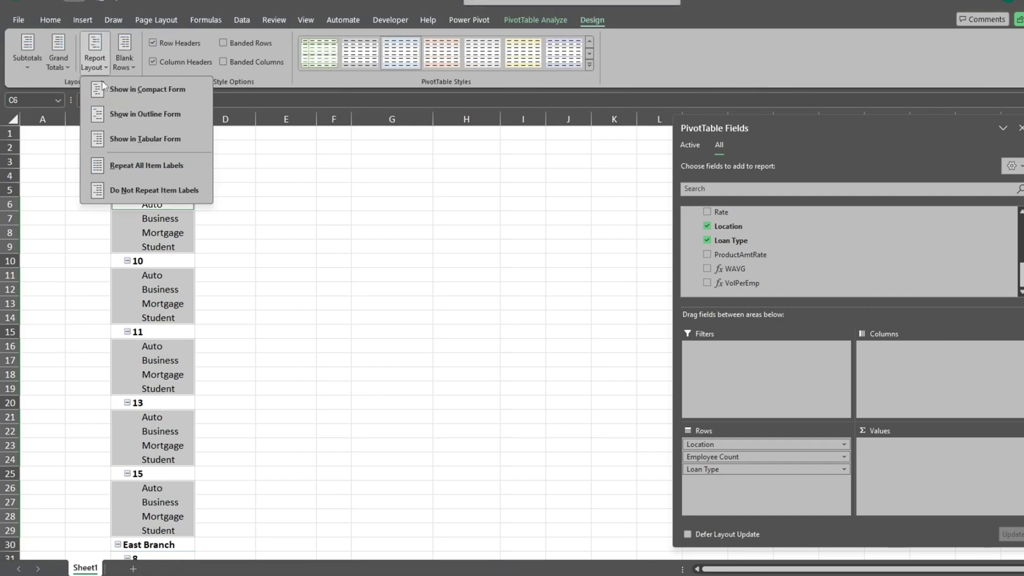
{"action": "left_click", "coordinate": [123, 139]}
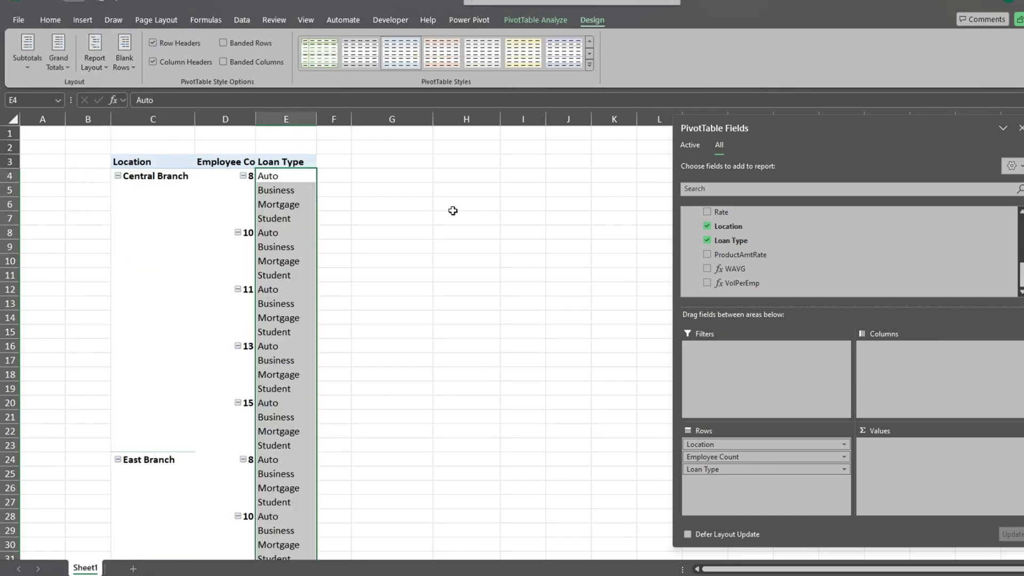
Step: Add WAVG, Amount and VolPerEmp to the pivot's Values area
{"action": "left_click", "coordinate": [470, 216]}
{"action": "left_click", "coordinate": [308, 195]}
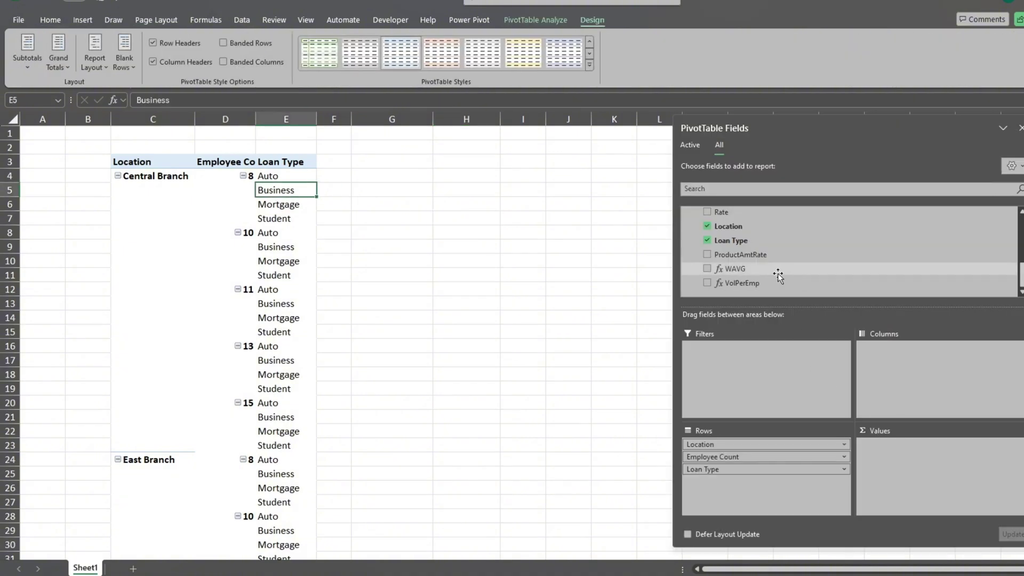
{"action": "left_click_drag", "start_coordinate": [742, 273], "coordinate": [908, 464]}
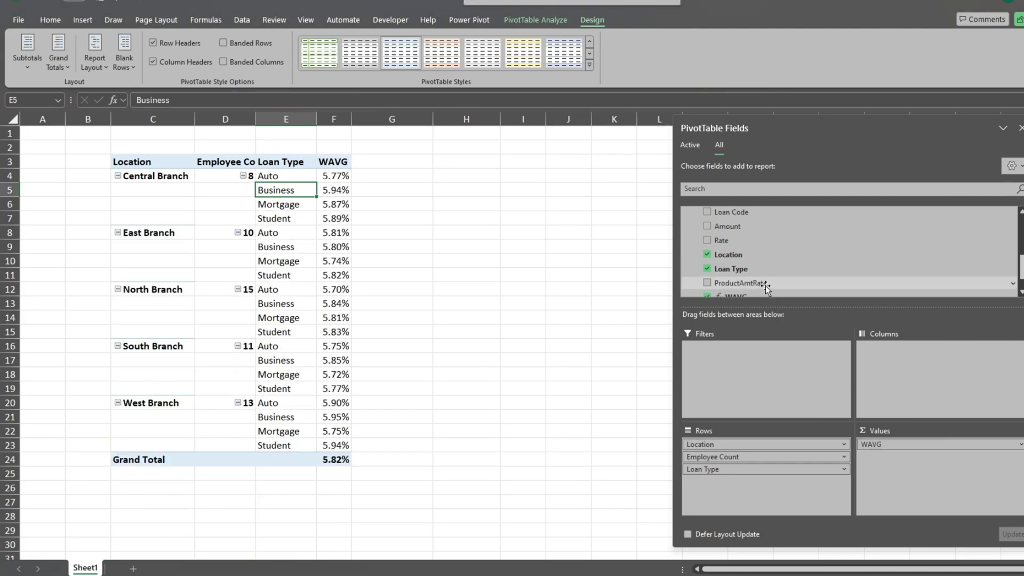
{"action": "scroll", "coordinate": [752, 243], "scroll_direction": "up", "scroll_amount": 2}
{"action": "left_click_drag", "start_coordinate": [728, 228], "coordinate": [885, 466]}
{"action": "scroll", "coordinate": [802, 255], "scroll_direction": "down", "scroll_amount": 1}
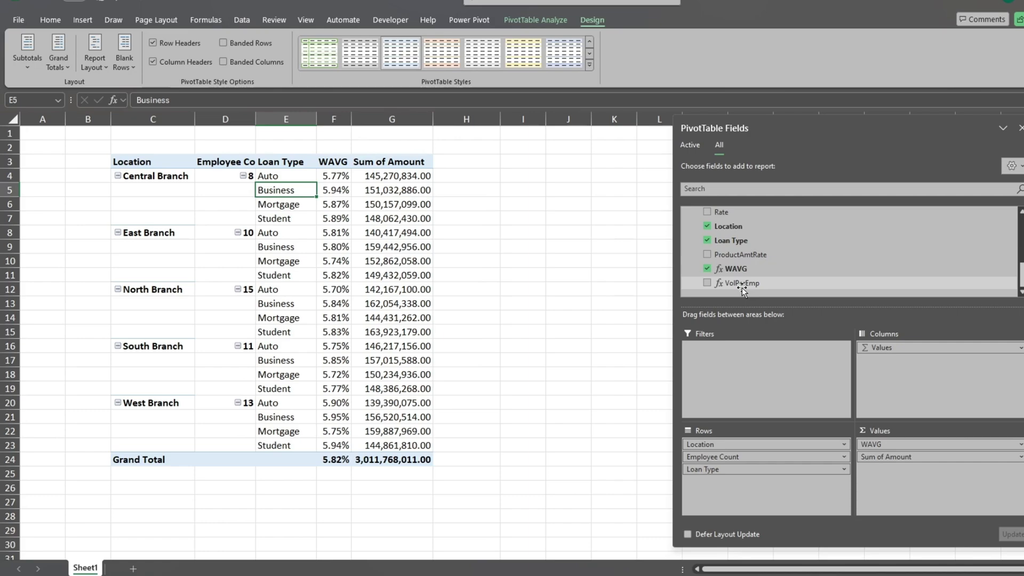
{"action": "left_click_drag", "start_coordinate": [748, 284], "coordinate": [893, 478]}
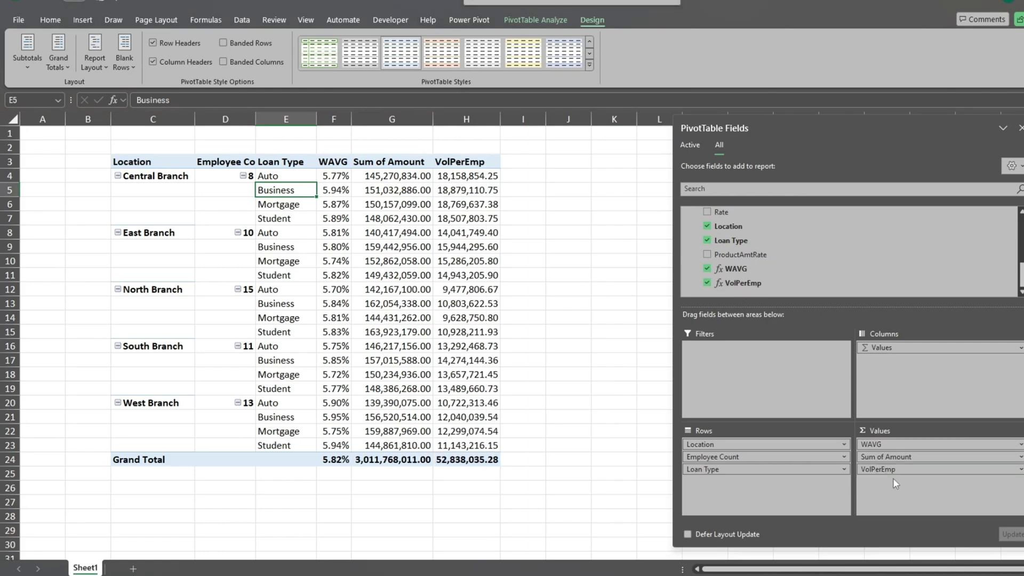
Step: Insert a Loan Type slicer, position it beside the pivot, and select Auto
{"action": "left_click_drag", "start_coordinate": [684, 156], "coordinate": [751, 152]}
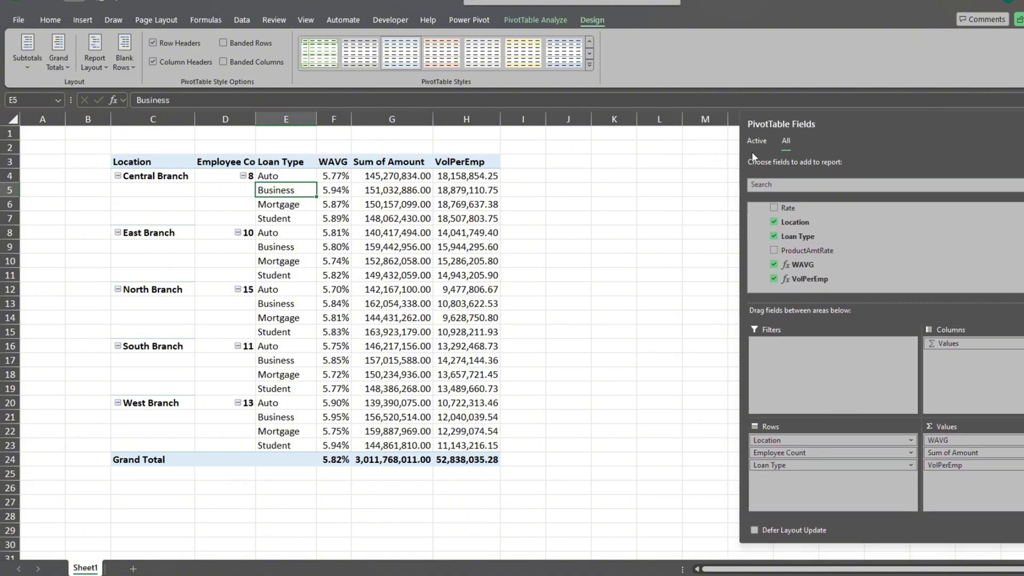
{"action": "left_click", "coordinate": [406, 220]}
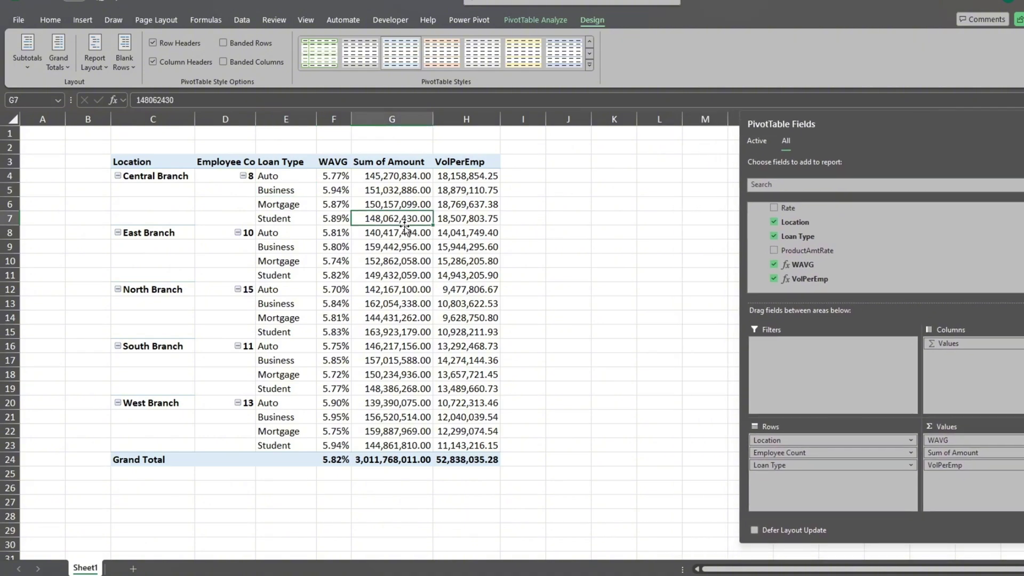
{"action": "left_click", "coordinate": [536, 20]}
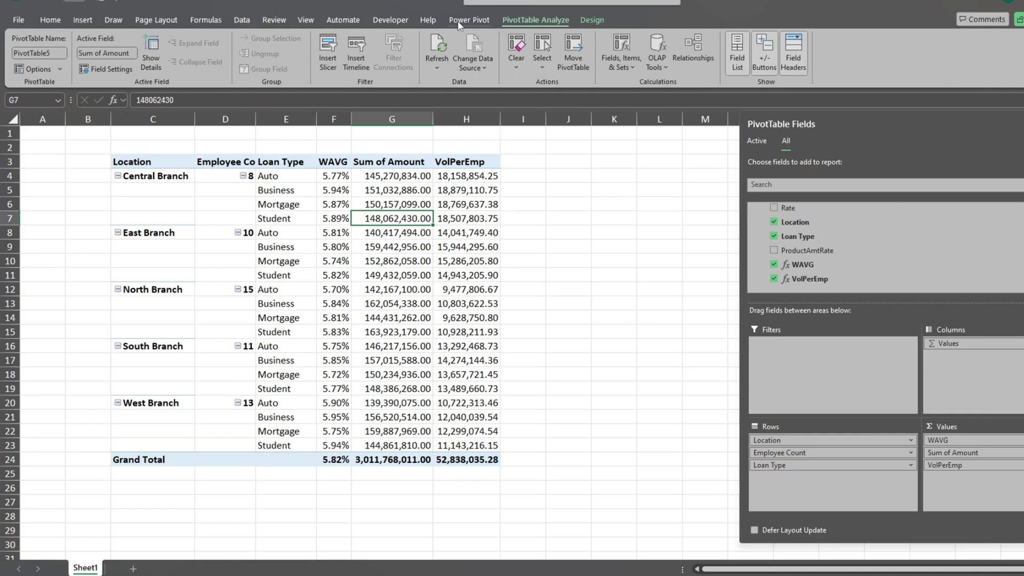
{"action": "left_click", "coordinate": [330, 58]}
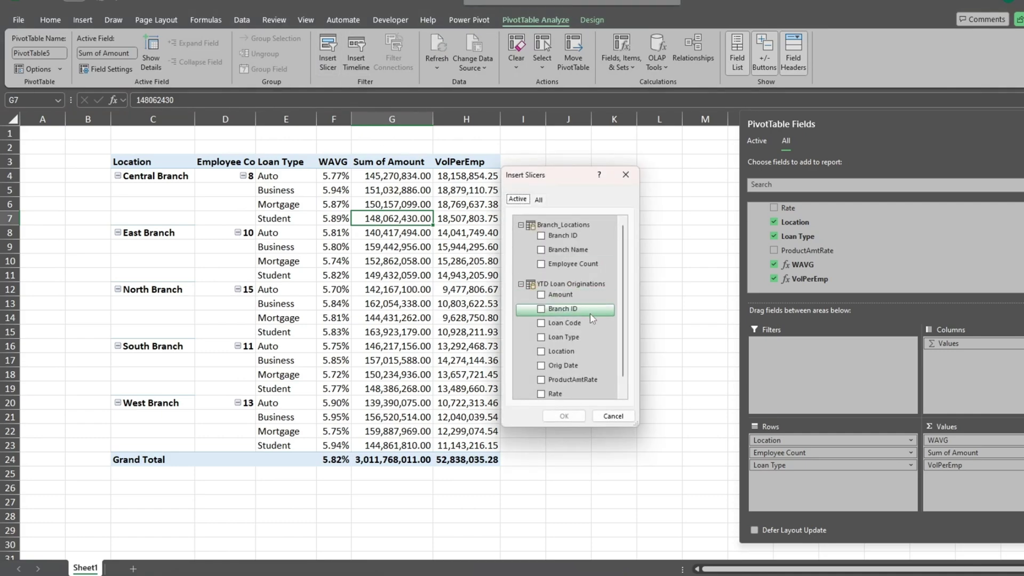
{"action": "scroll", "coordinate": [591, 315], "scroll_direction": "down", "scroll_amount": 1}
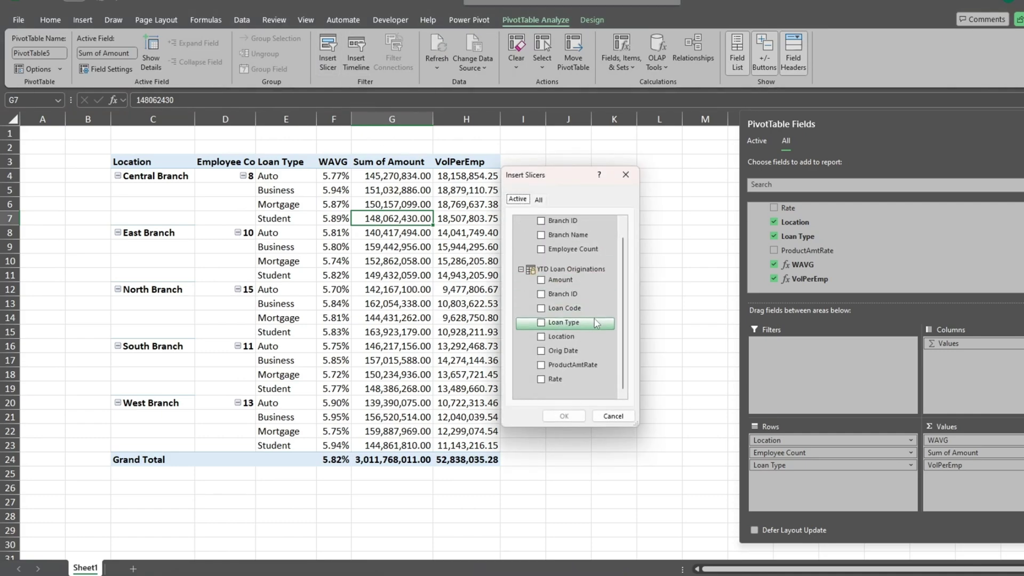
{"action": "left_click", "coordinate": [561, 326]}
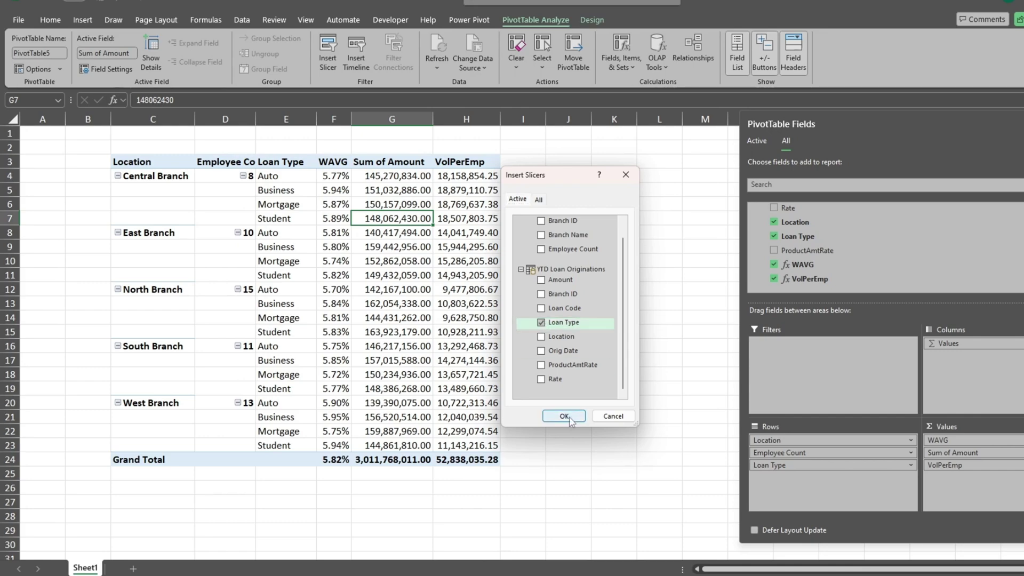
{"action": "left_click", "coordinate": [564, 416]}
{"action": "left_click_drag", "start_coordinate": [619, 259], "coordinate": [621, 170]}
{"action": "left_click", "coordinate": [661, 194]}
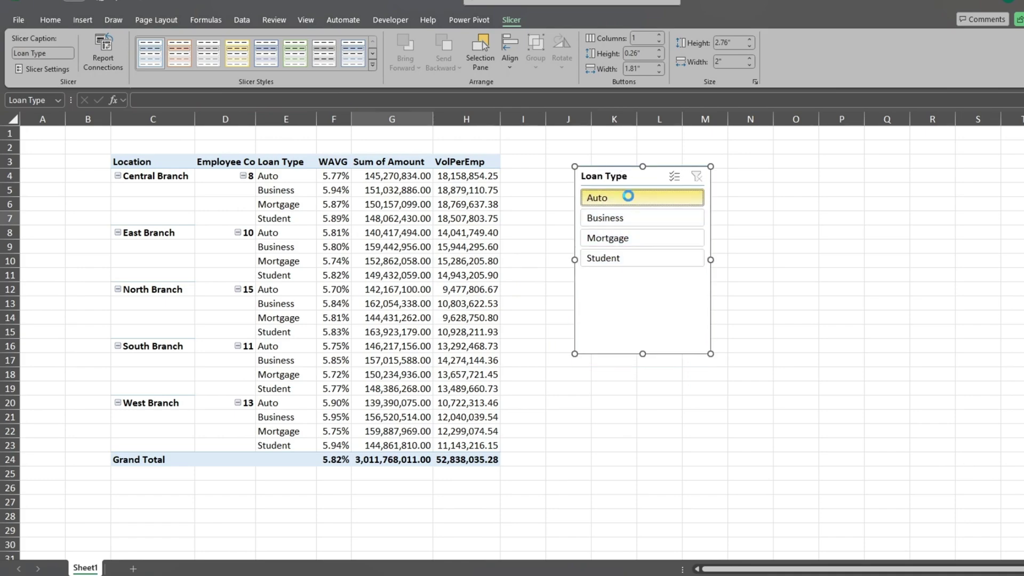
Step: Cycle the slicer through Student and Mortgage to Business, then check the G6 and H4 values
{"action": "left_click", "coordinate": [629, 257]}
{"action": "left_click", "coordinate": [630, 237]}
{"action": "left_click", "coordinate": [630, 221]}
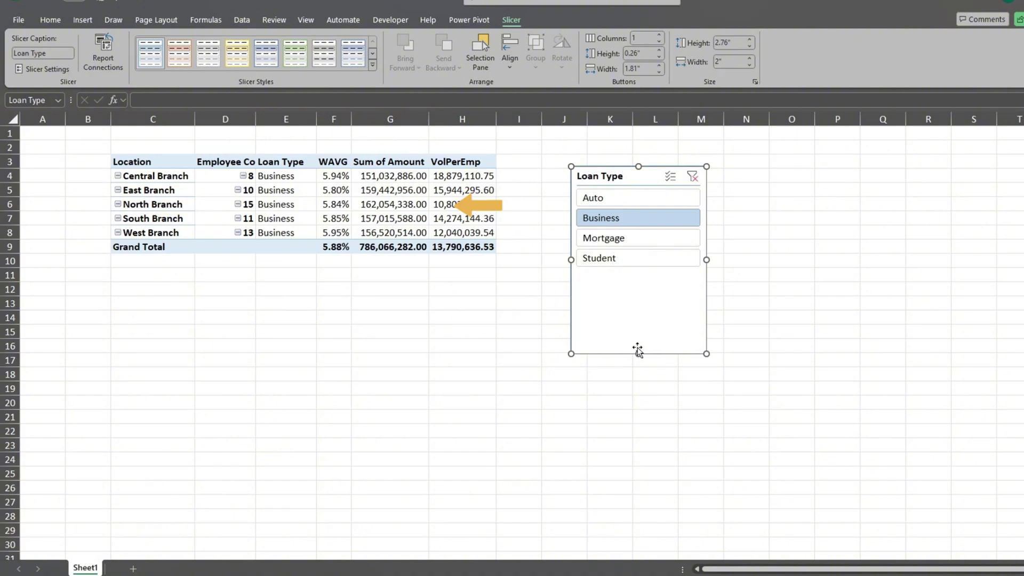
{"action": "left_click", "coordinate": [369, 206]}
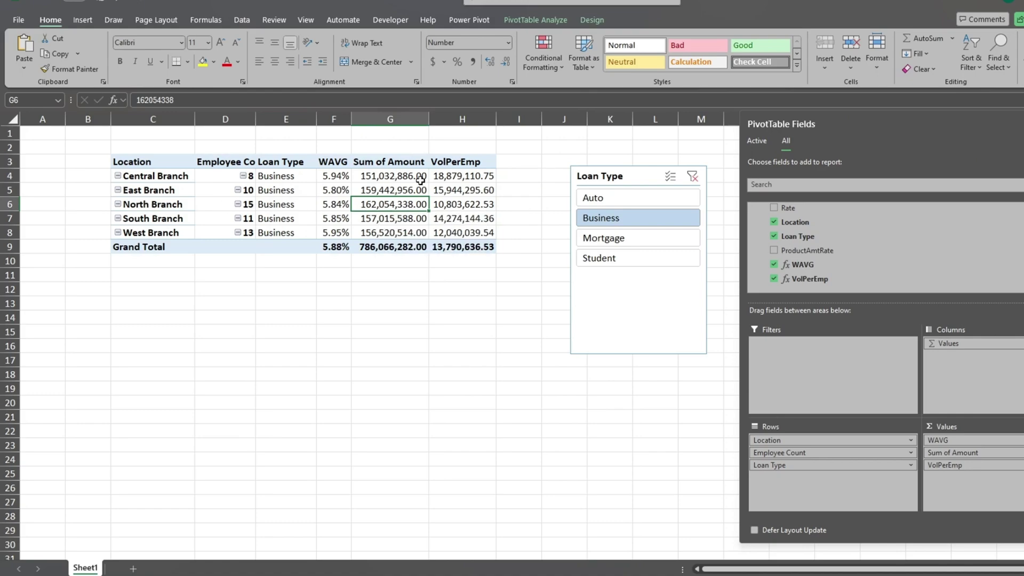
{"action": "left_click", "coordinate": [447, 177]}
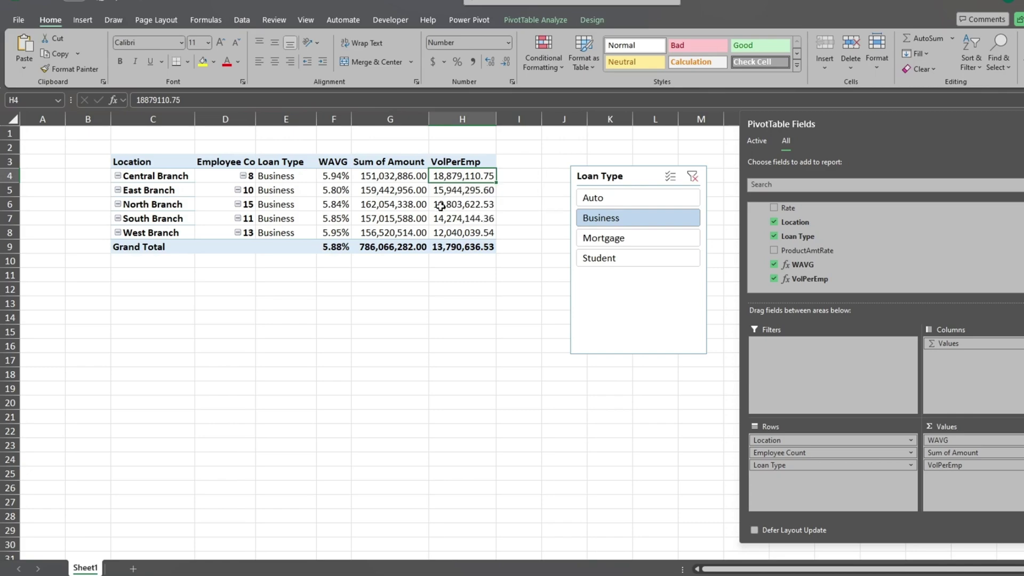